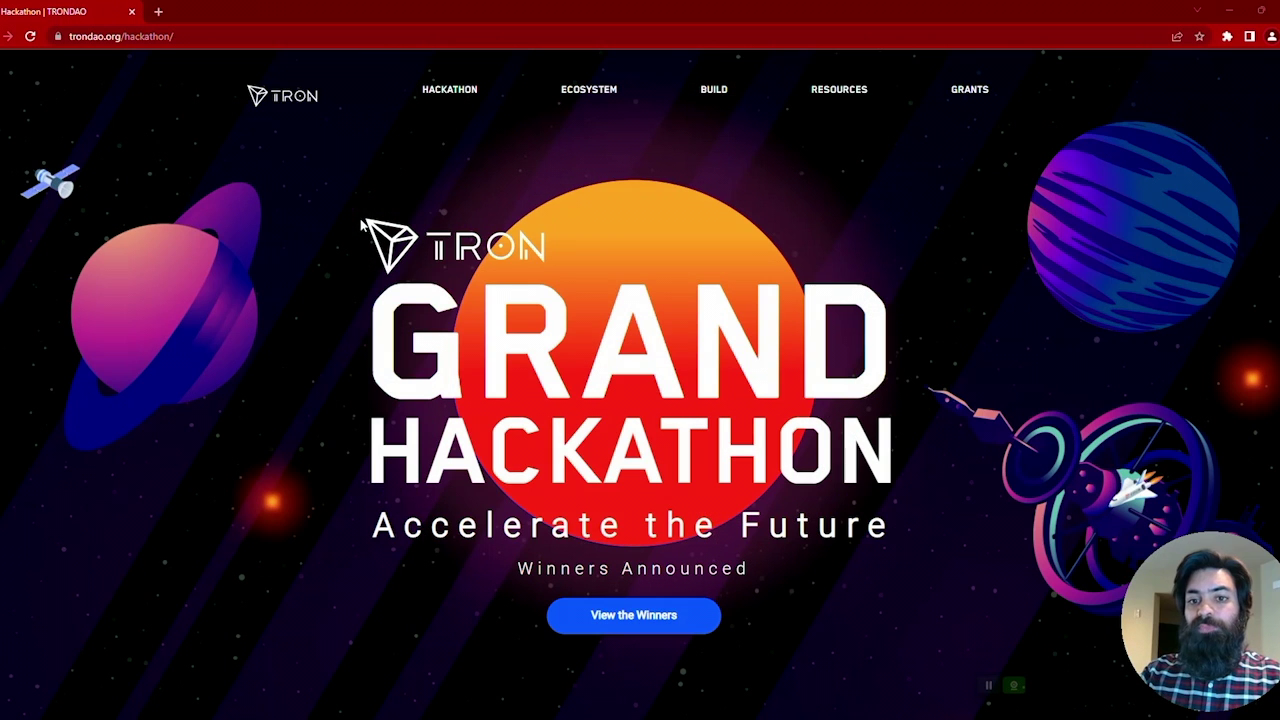
Step: Open tronlink.org in a new browser tab
key(ctrl+t)
text(t)
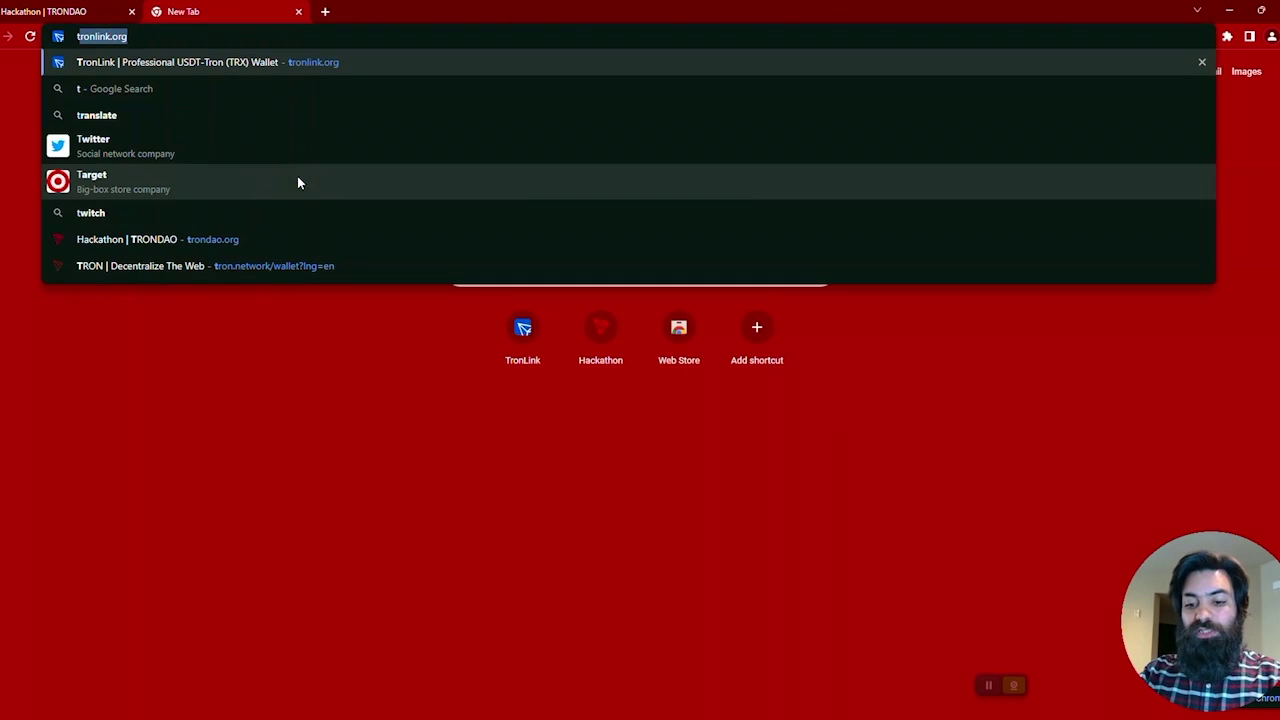
text(ronlink)
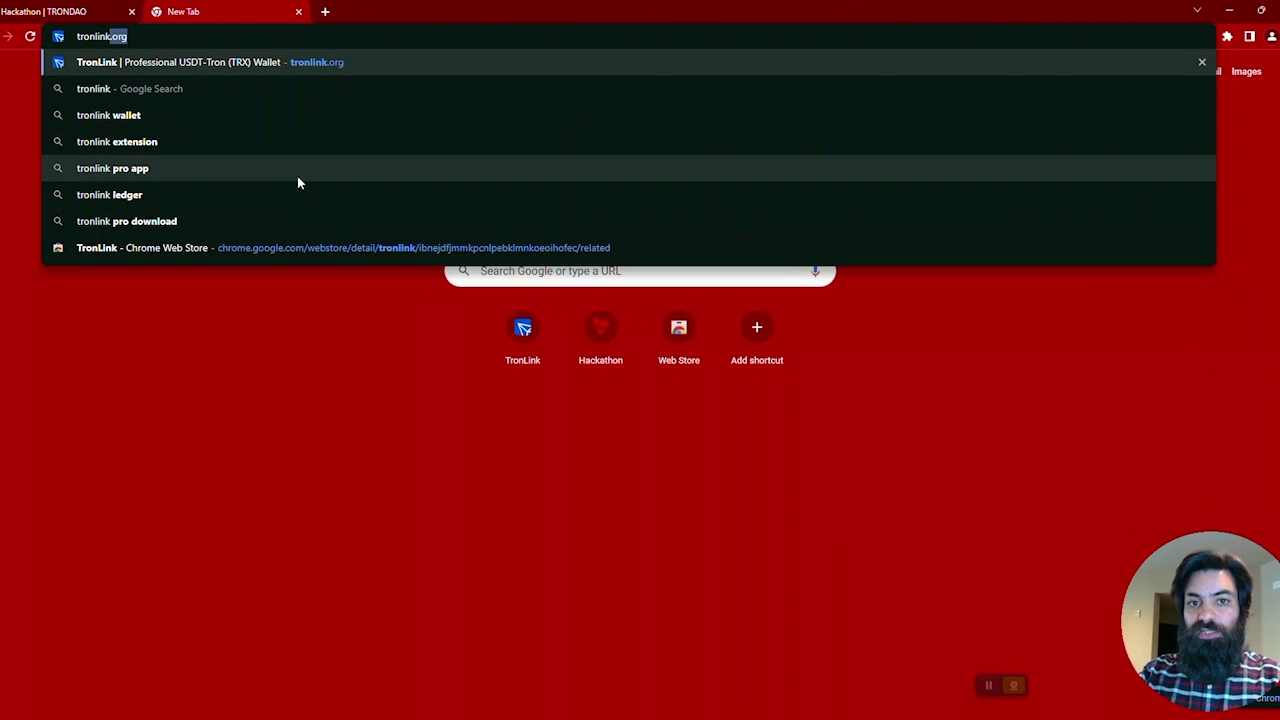
text(.org)
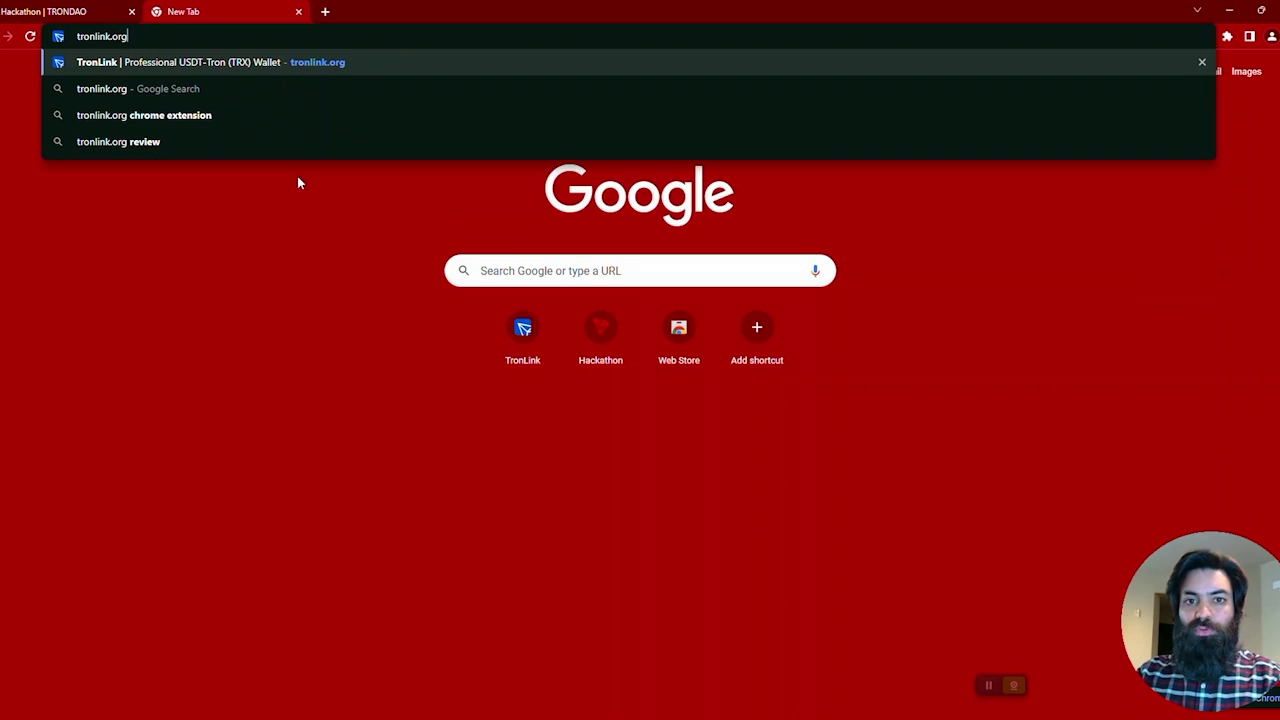
key(Return)
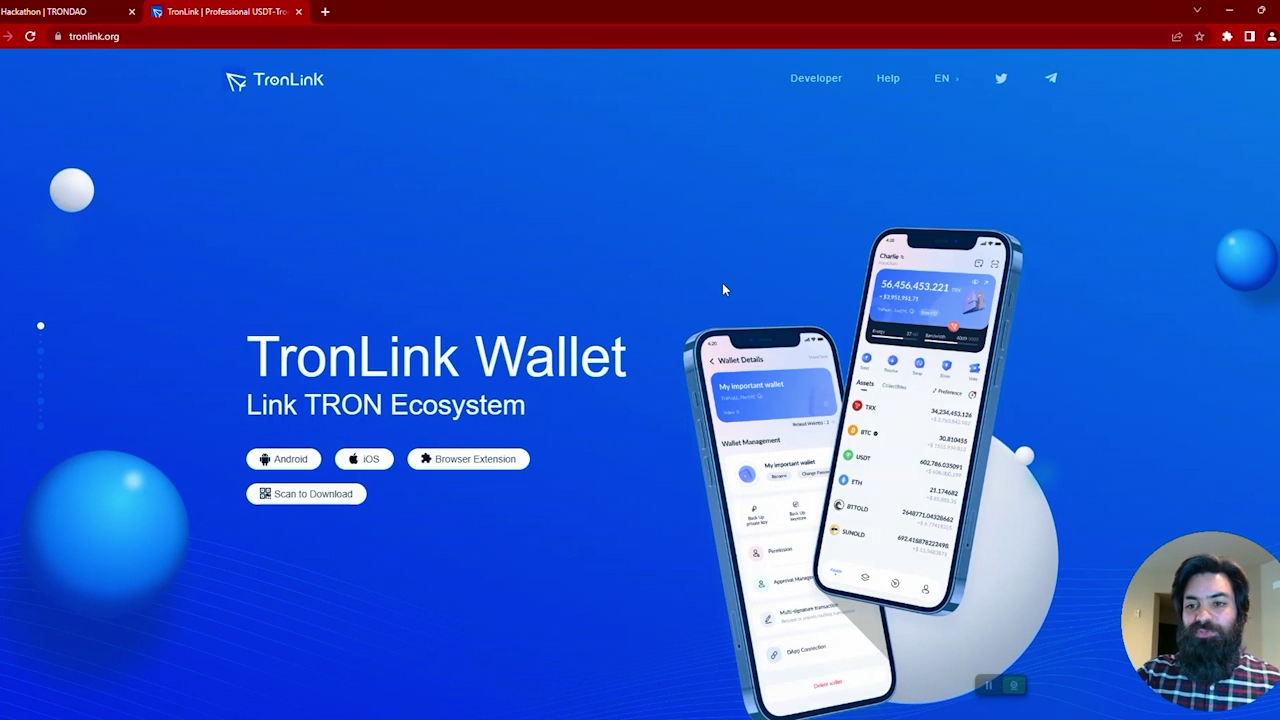
Step: Scroll down the TronLink homepage to the Most Convenient User Experience section
scroll(724, 289, down, 1)
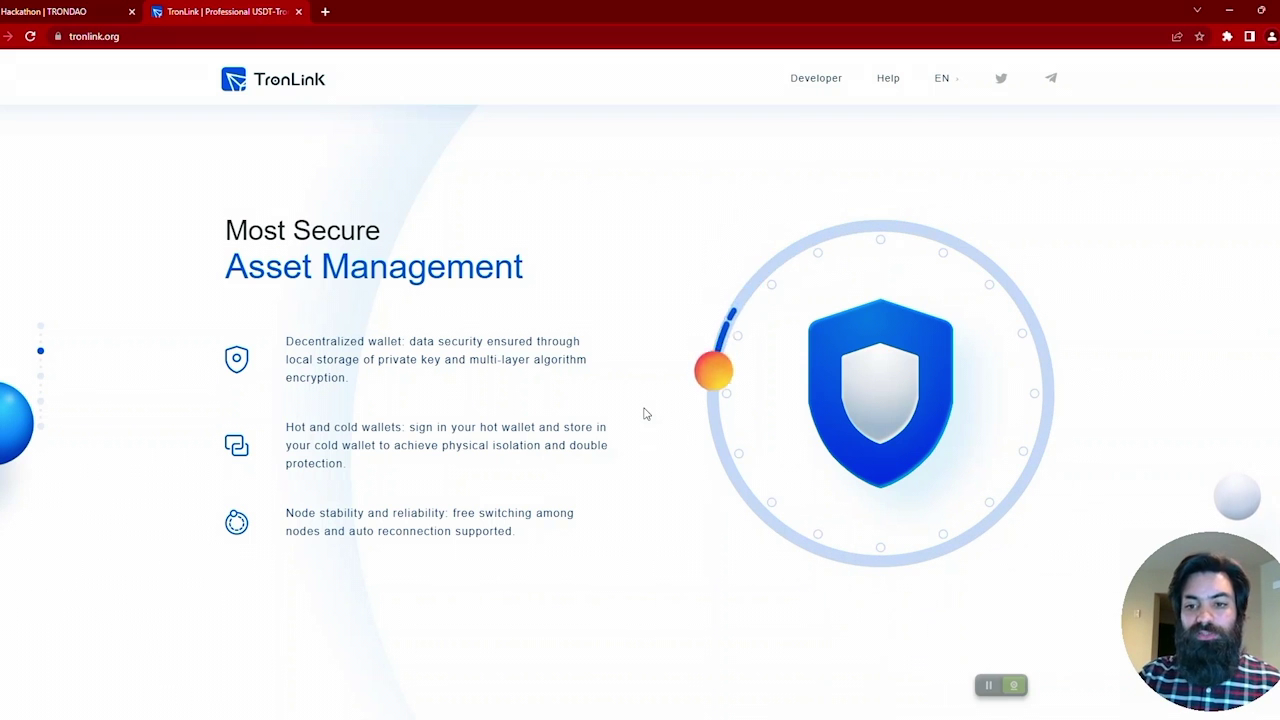
scroll(645, 413, down, 1)
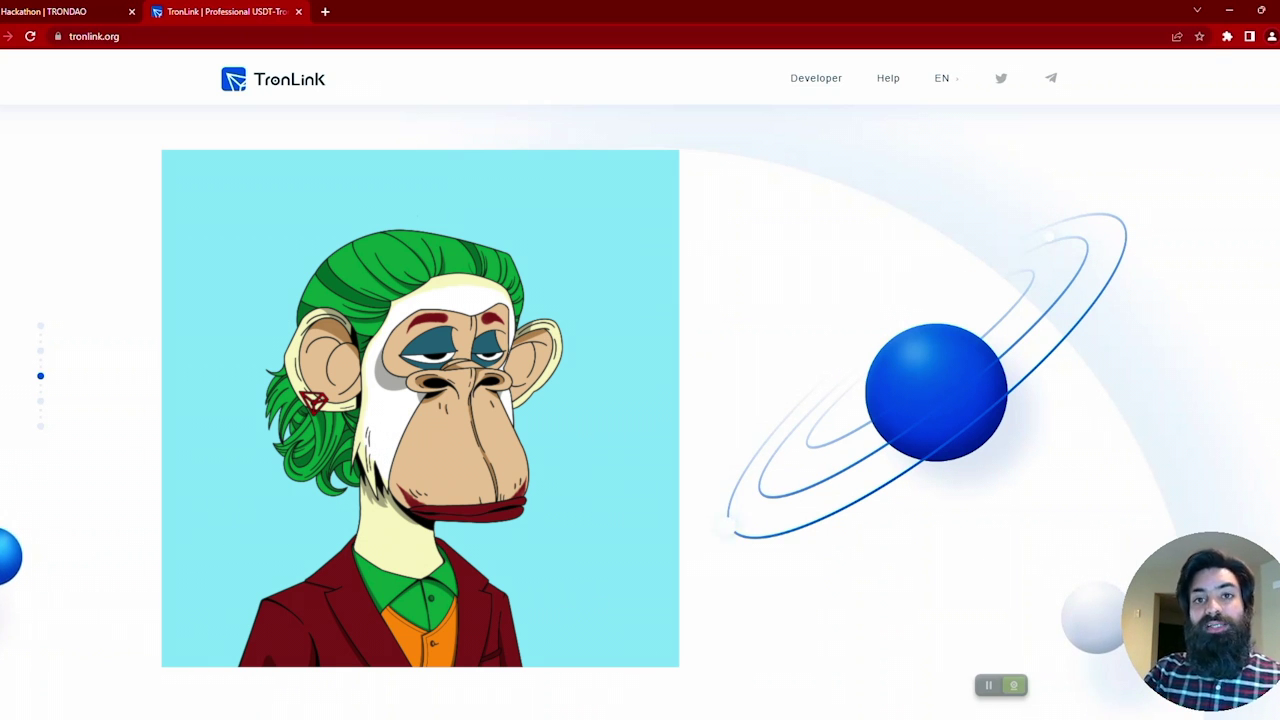
Step: Scroll further down to the final section stating over 10,000,000 users
scroll(645, 413, down, 1)
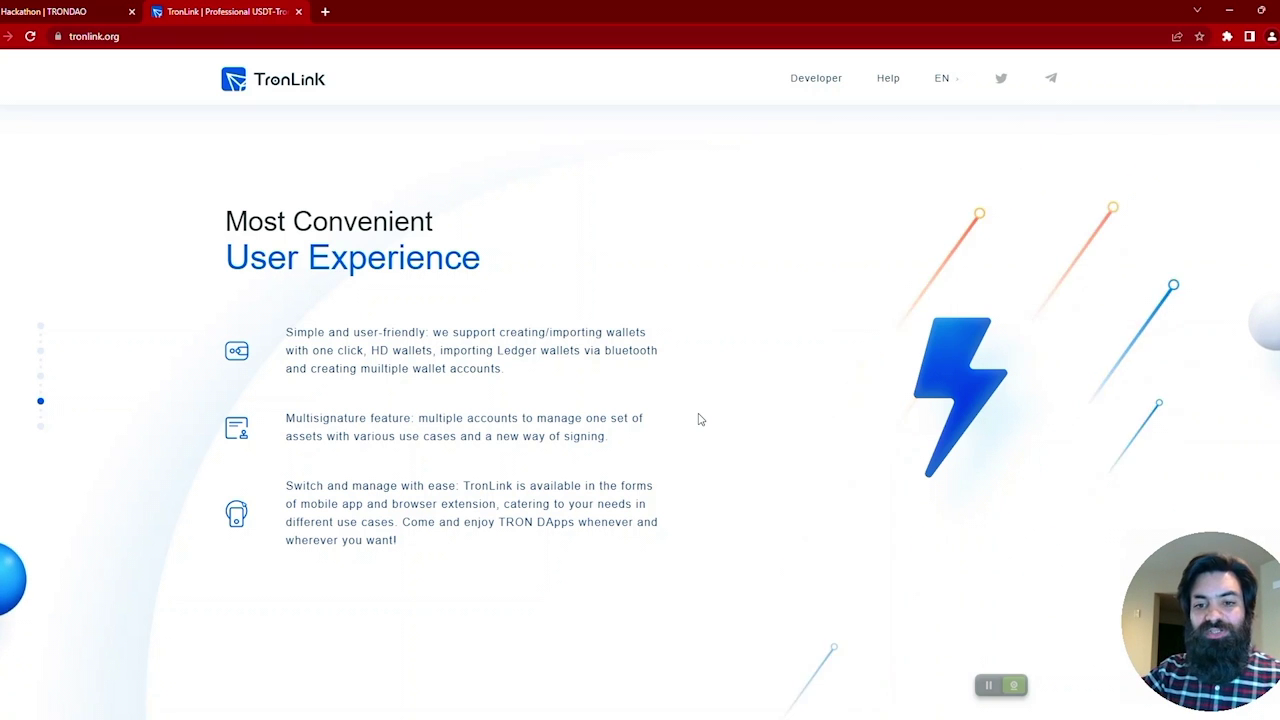
scroll(700, 420, down, 1)
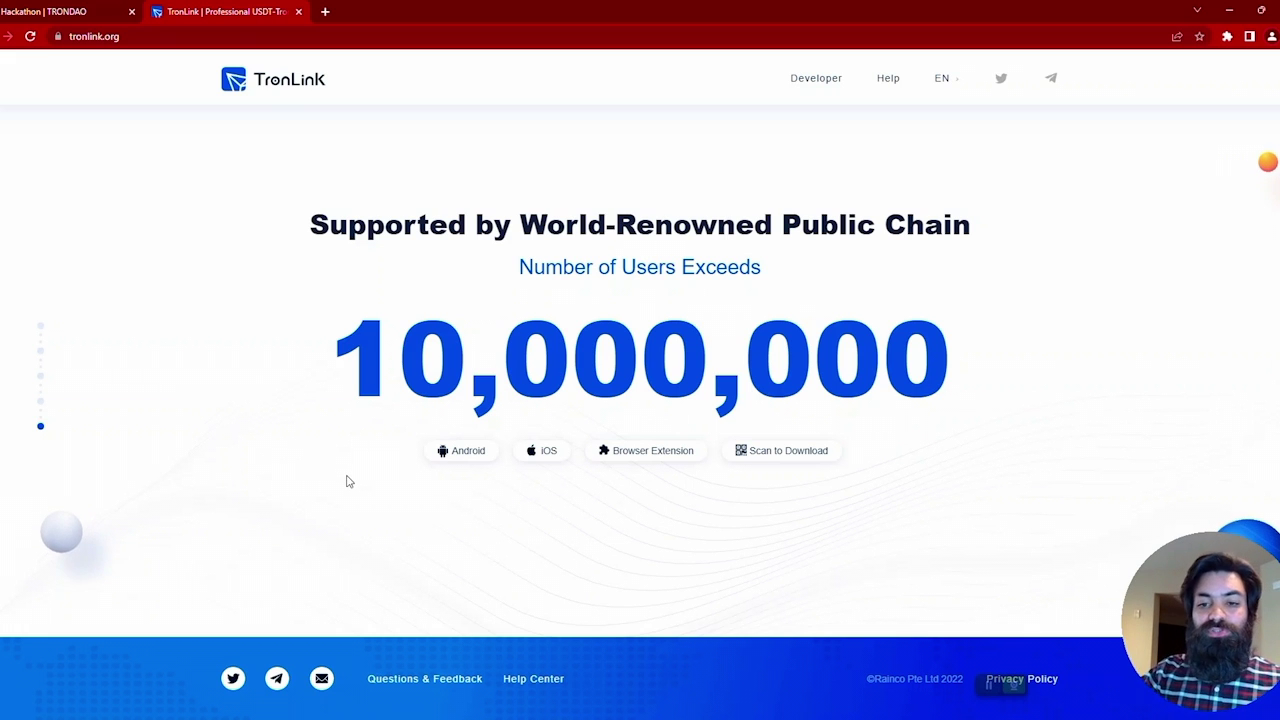
Step: Open TronLink's Chrome Web Store page from the Browser Extension download menu
mouse_move(472, 453)
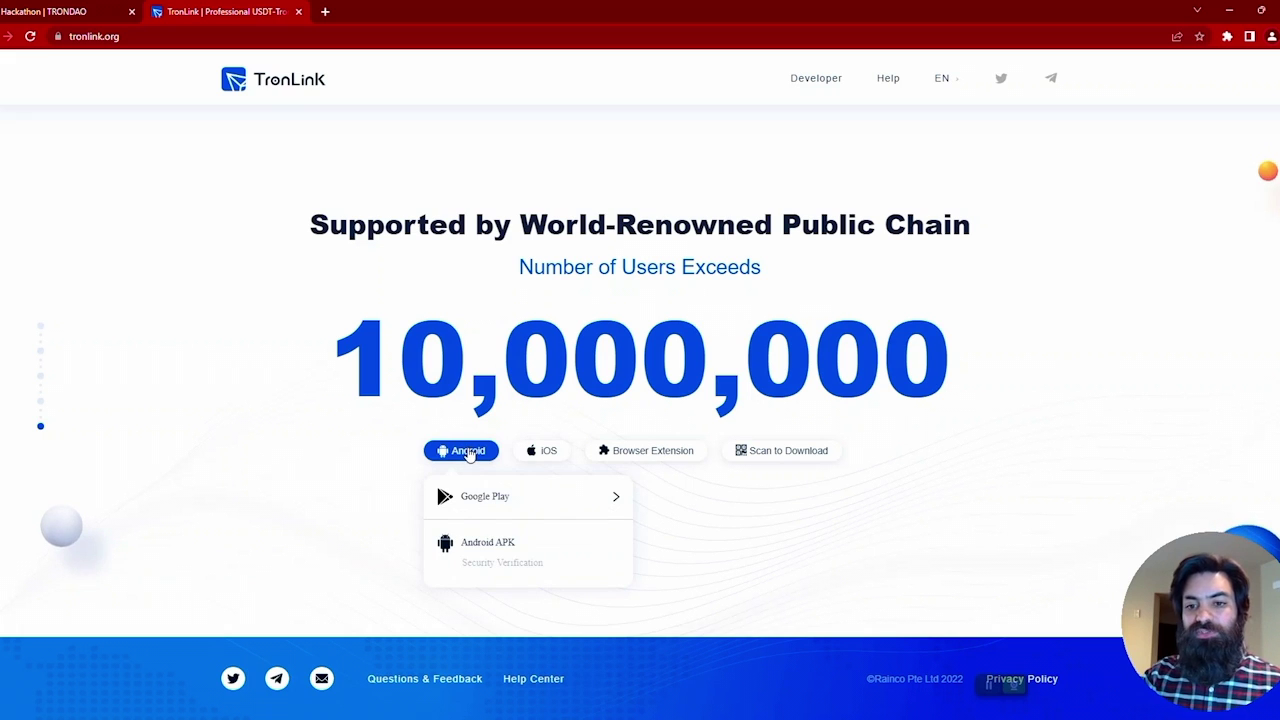
mouse_move(548, 458)
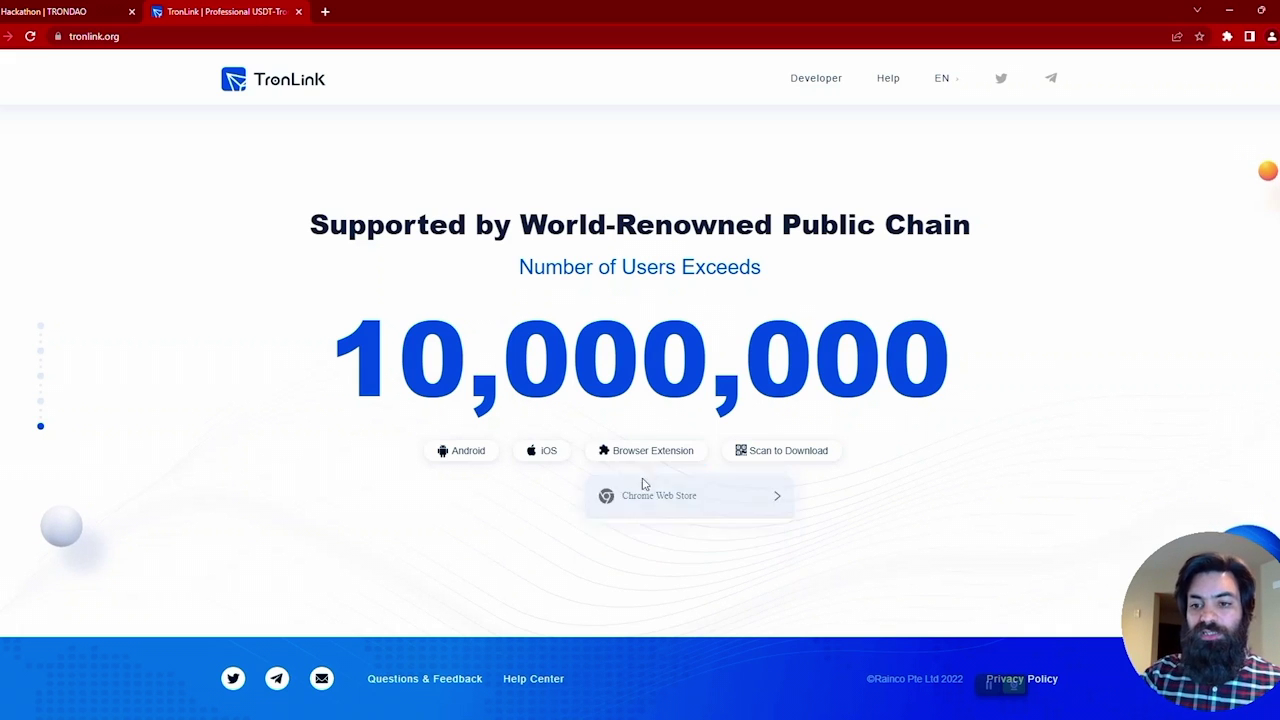
mouse_move(652, 463)
click(686, 496)
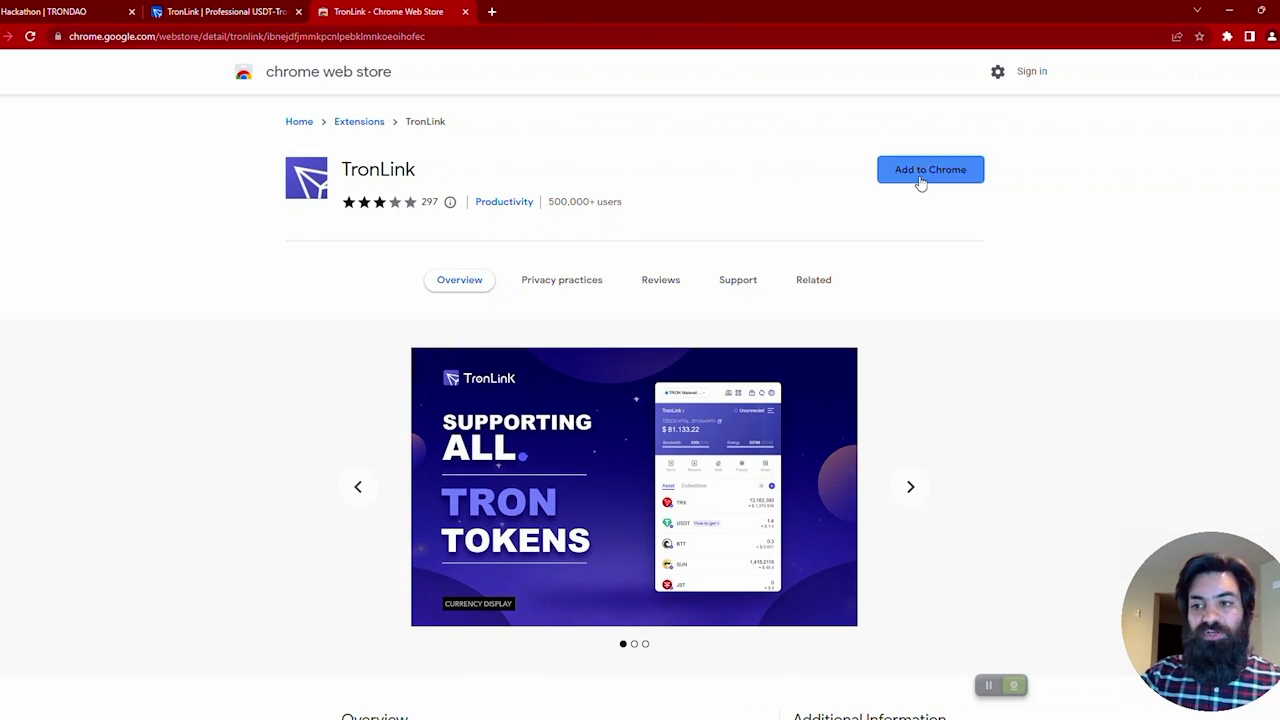
Step: Add the TronLink extension to Chrome and pin it to the toolbar
click(921, 183)
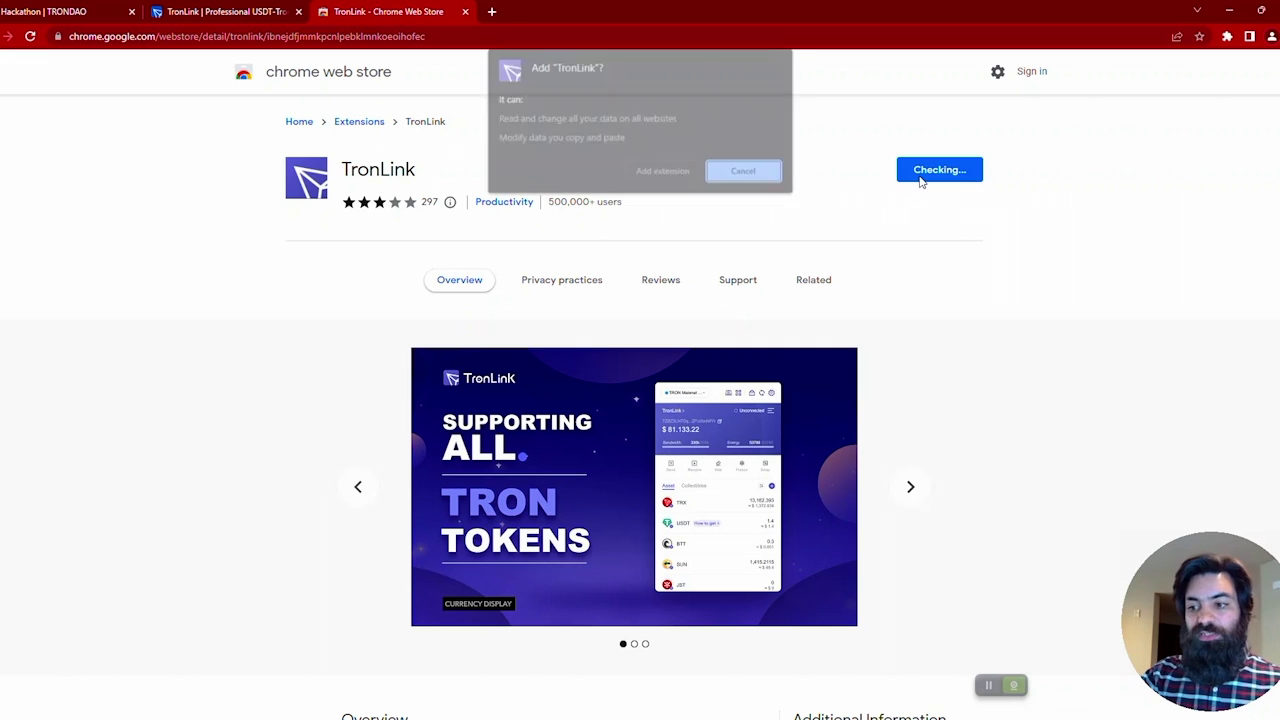
click(663, 172)
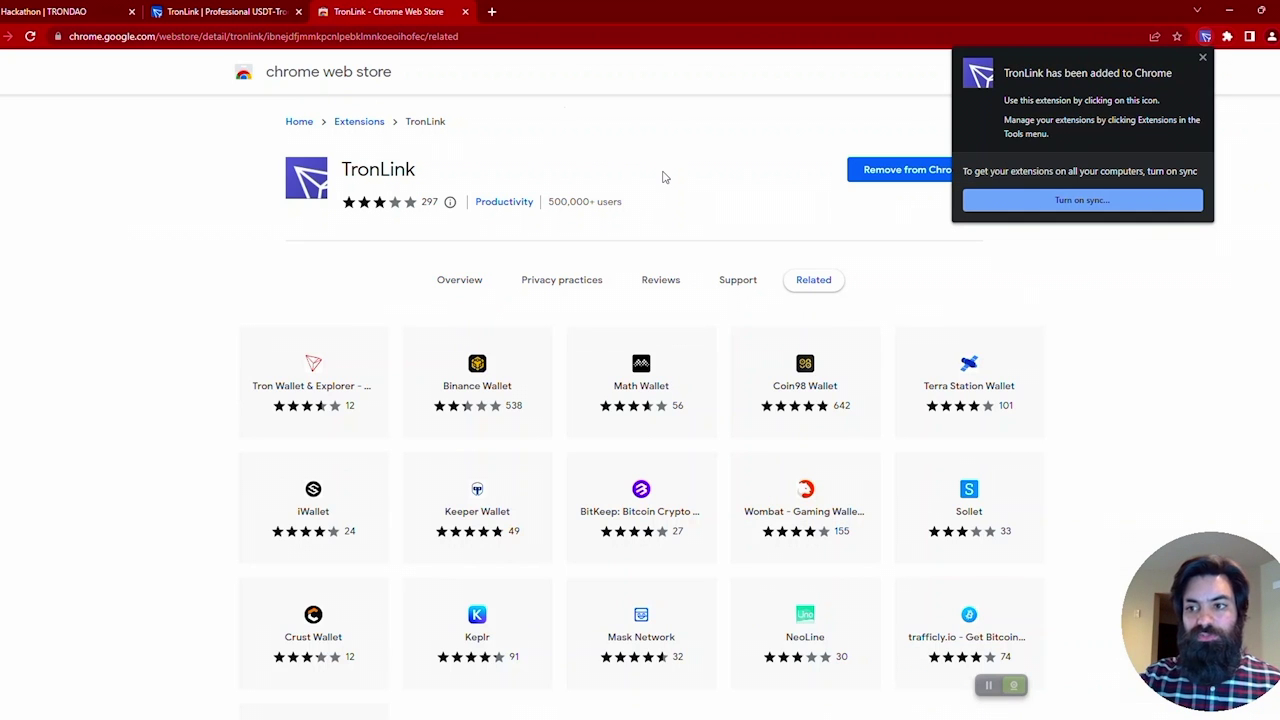
click(1203, 58)
click(1227, 38)
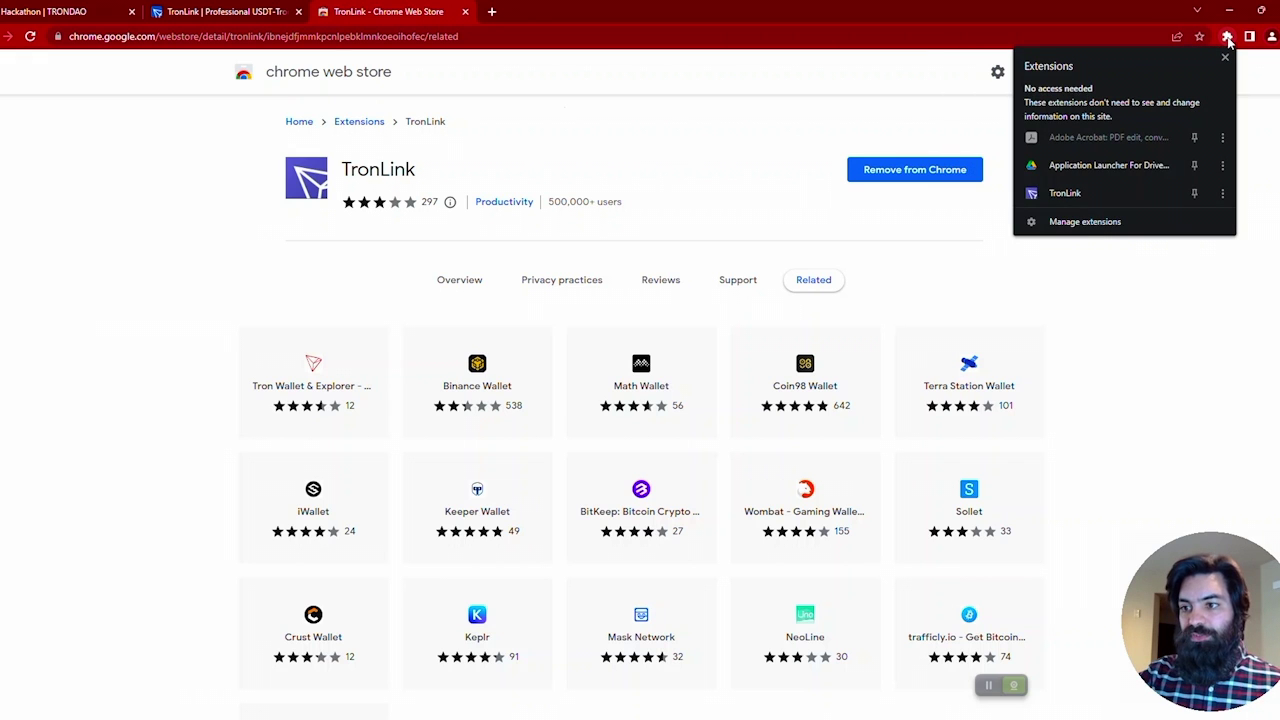
click(1196, 194)
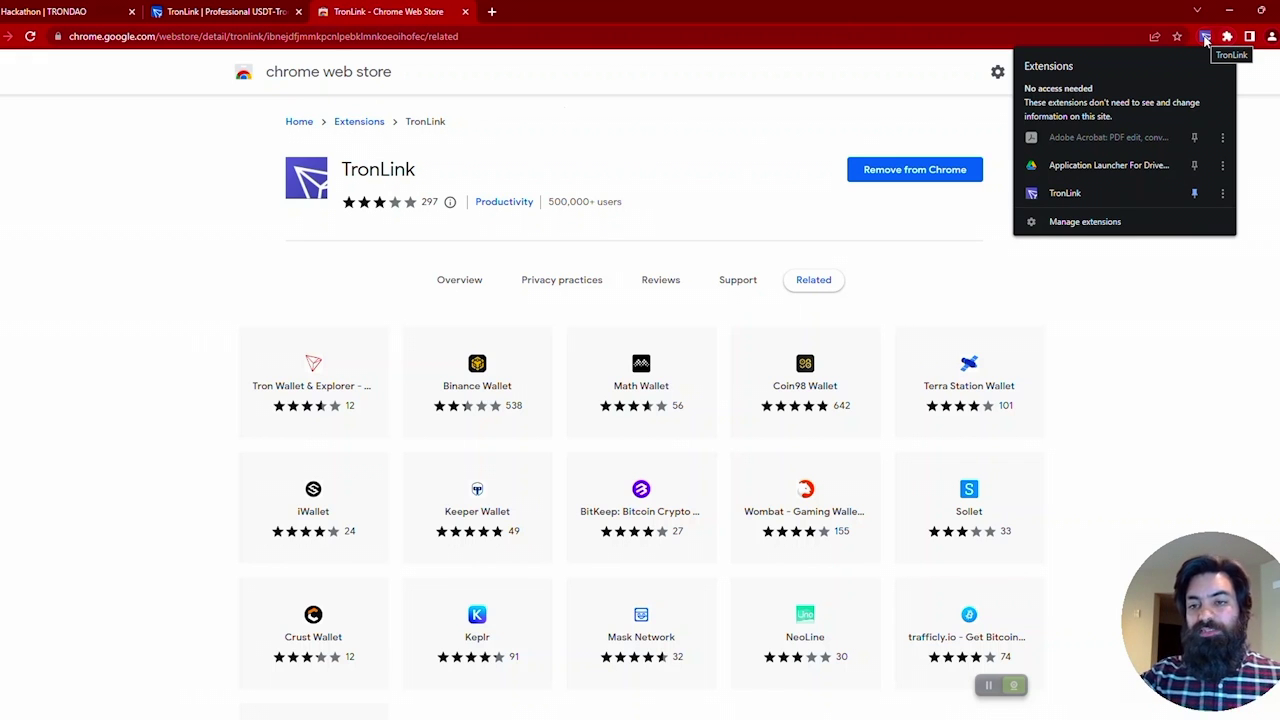
Step: Launch TronLink, choose Create Wallet and scroll the User Agreement to its end
click(1206, 38)
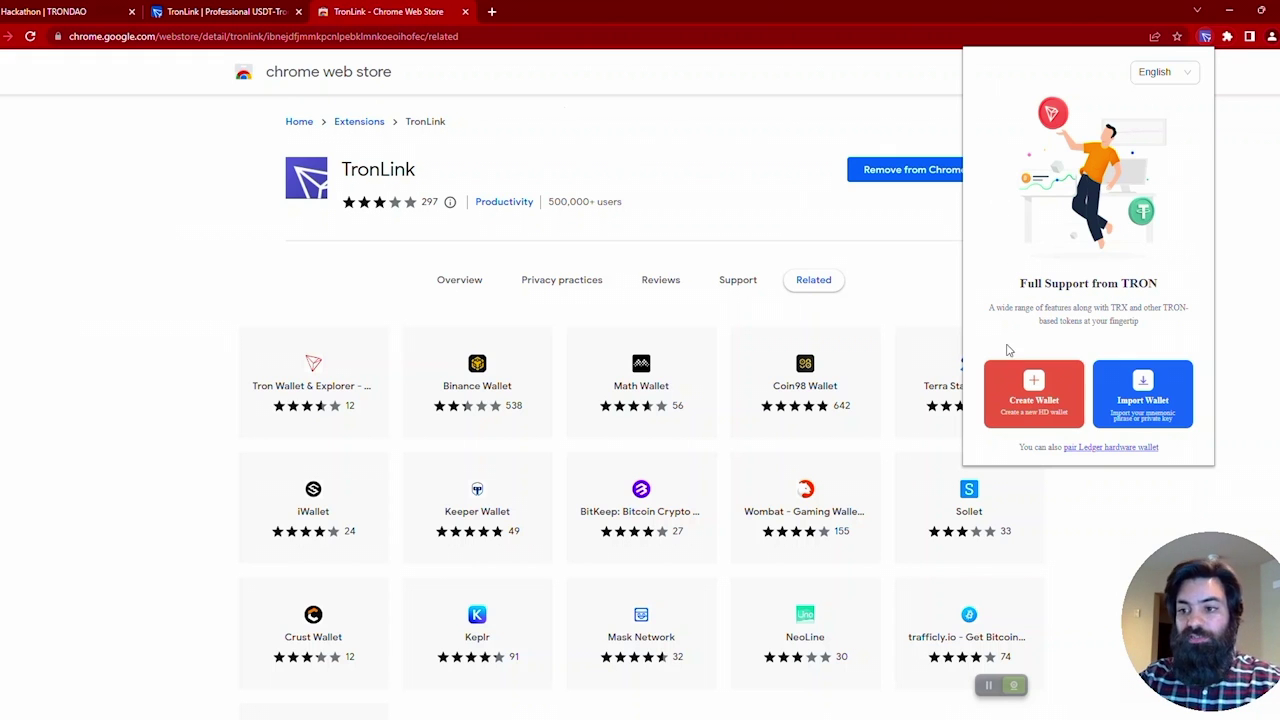
click(1016, 389)
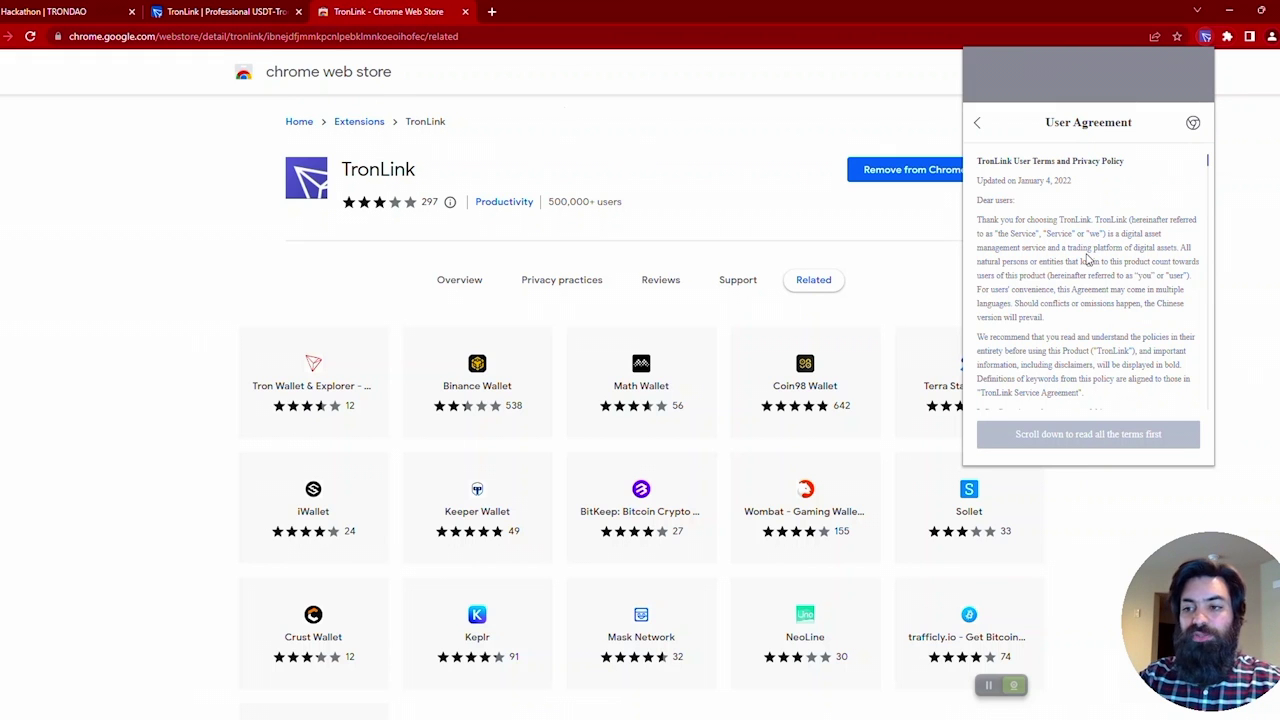
scroll(1088, 259, down, 1)
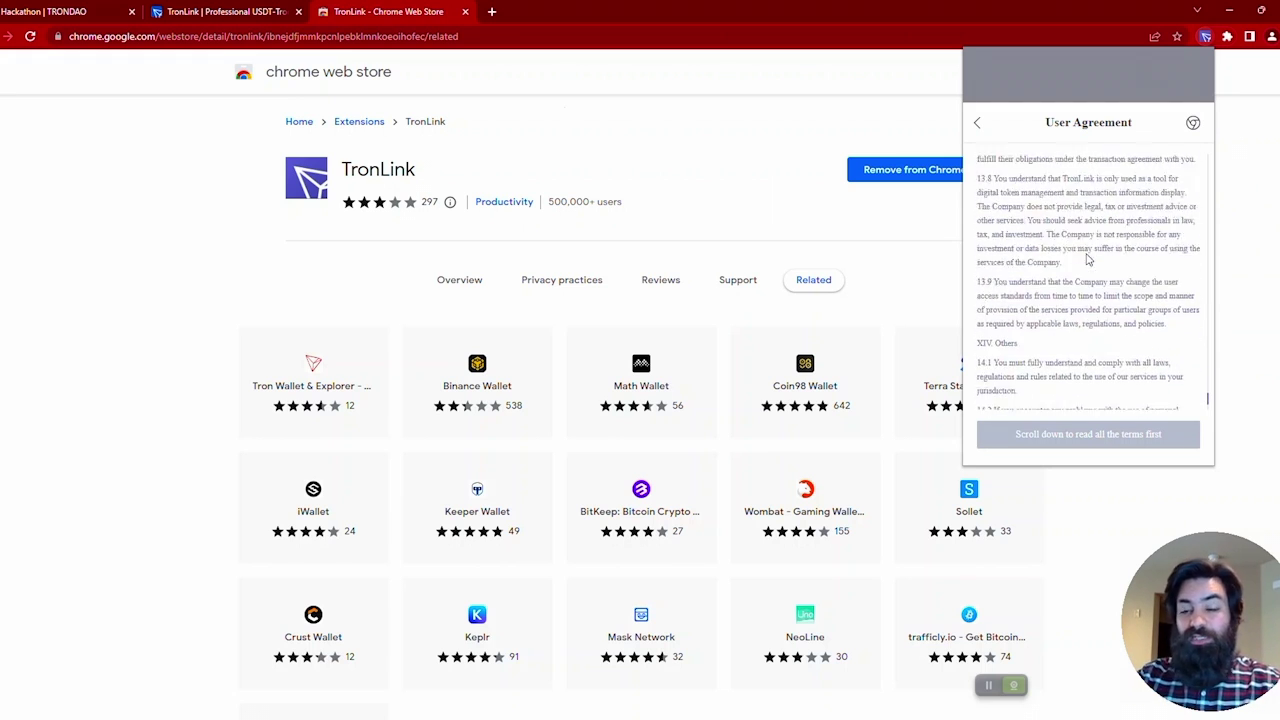
scroll(1088, 259, down, 3)
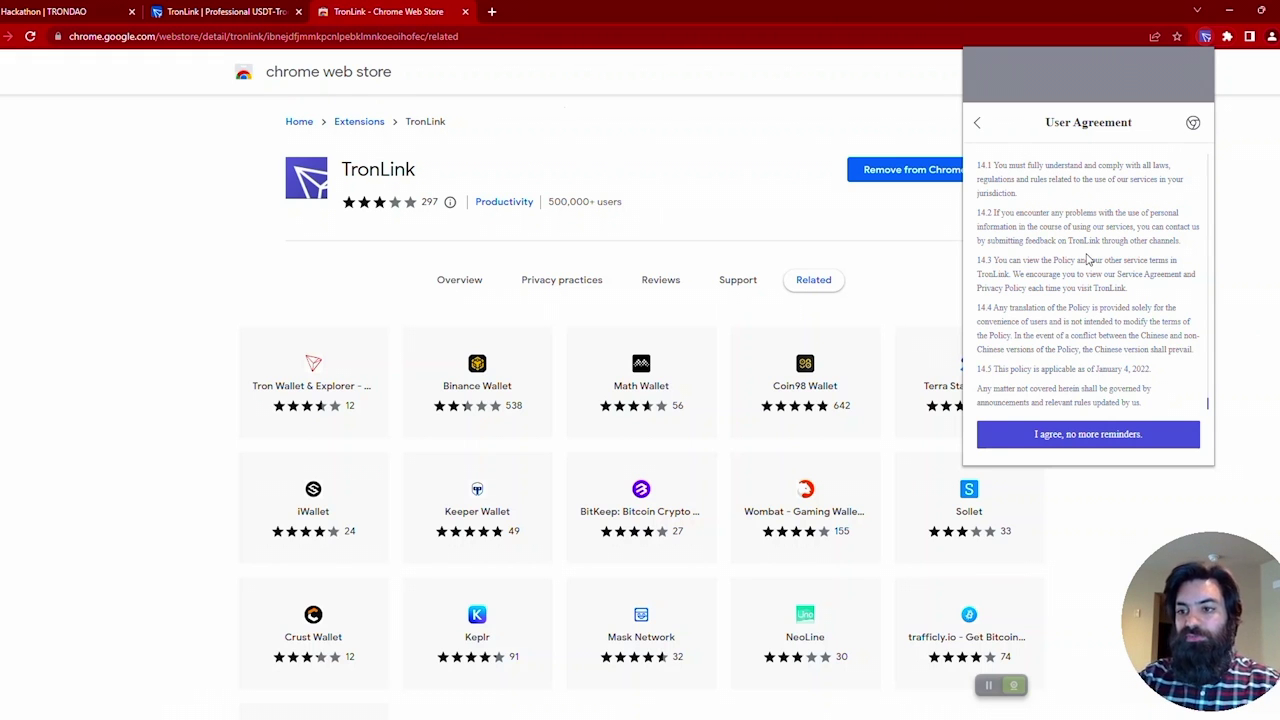
Step: Accept the agreement, name the wallet 'TRON Tutorials' and enter and confirm a password
click(1080, 435)
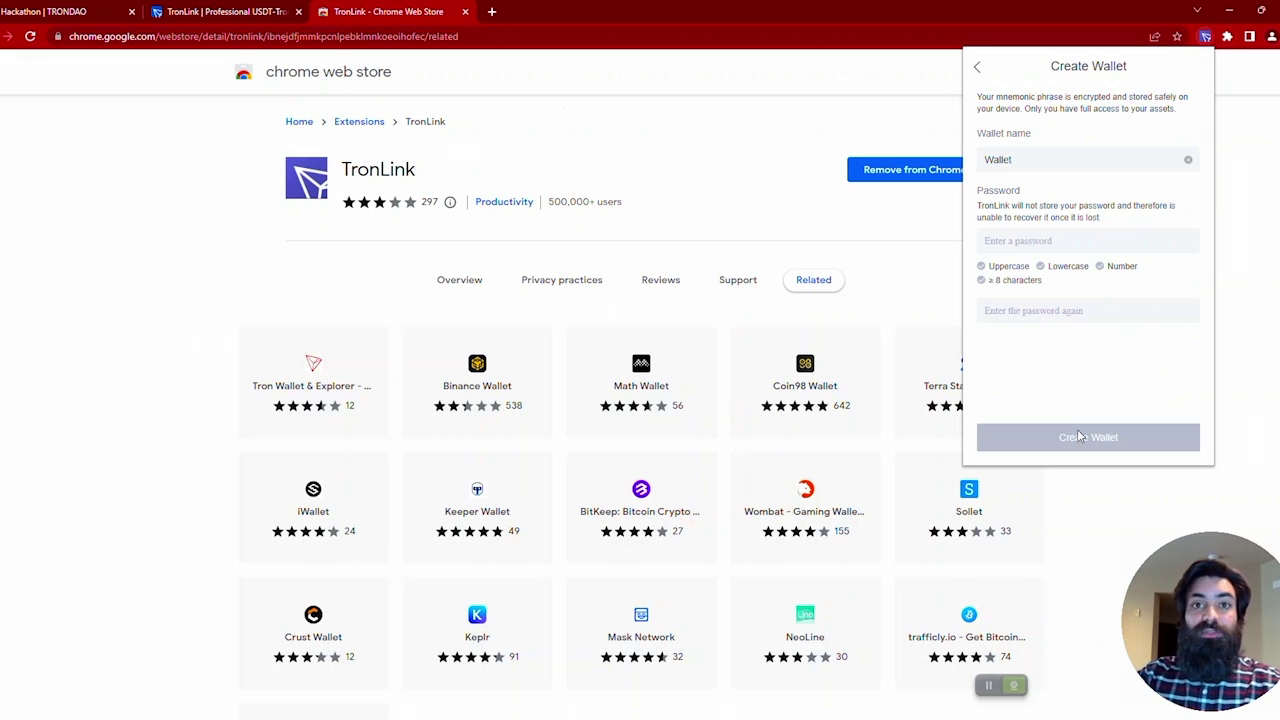
double_click(1055, 158)
text(TRON )
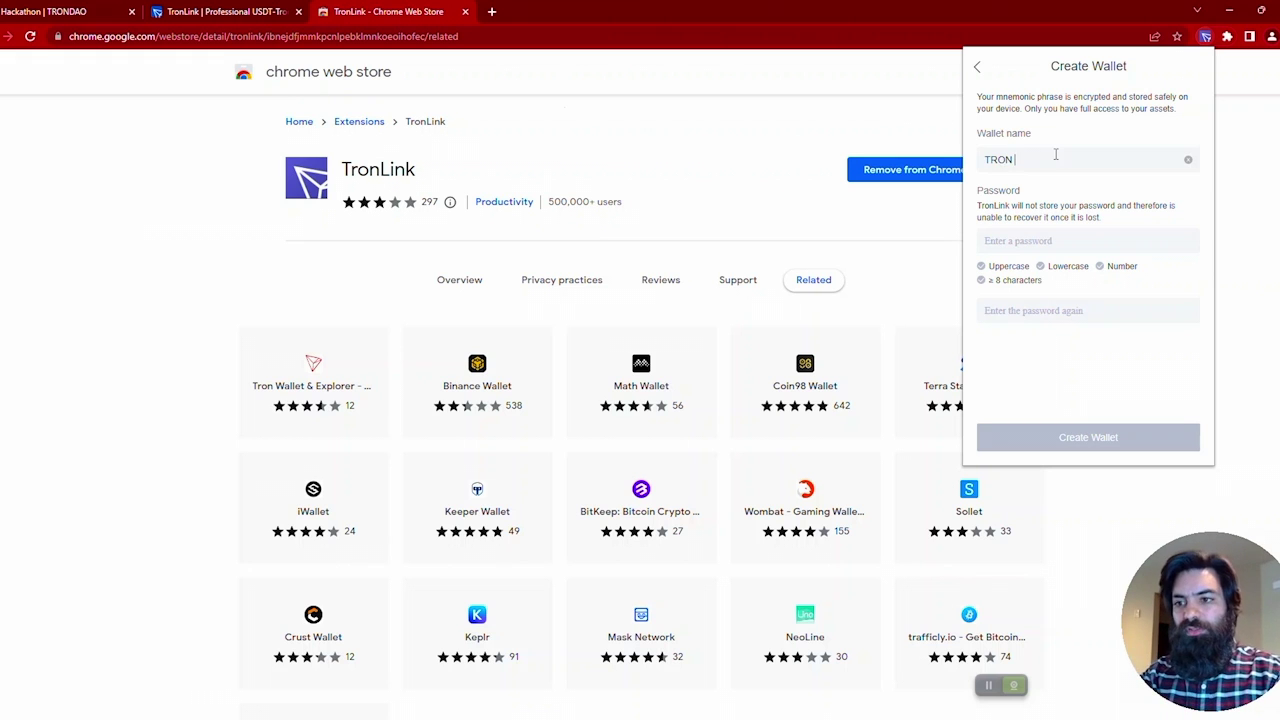
text(Tutorials)
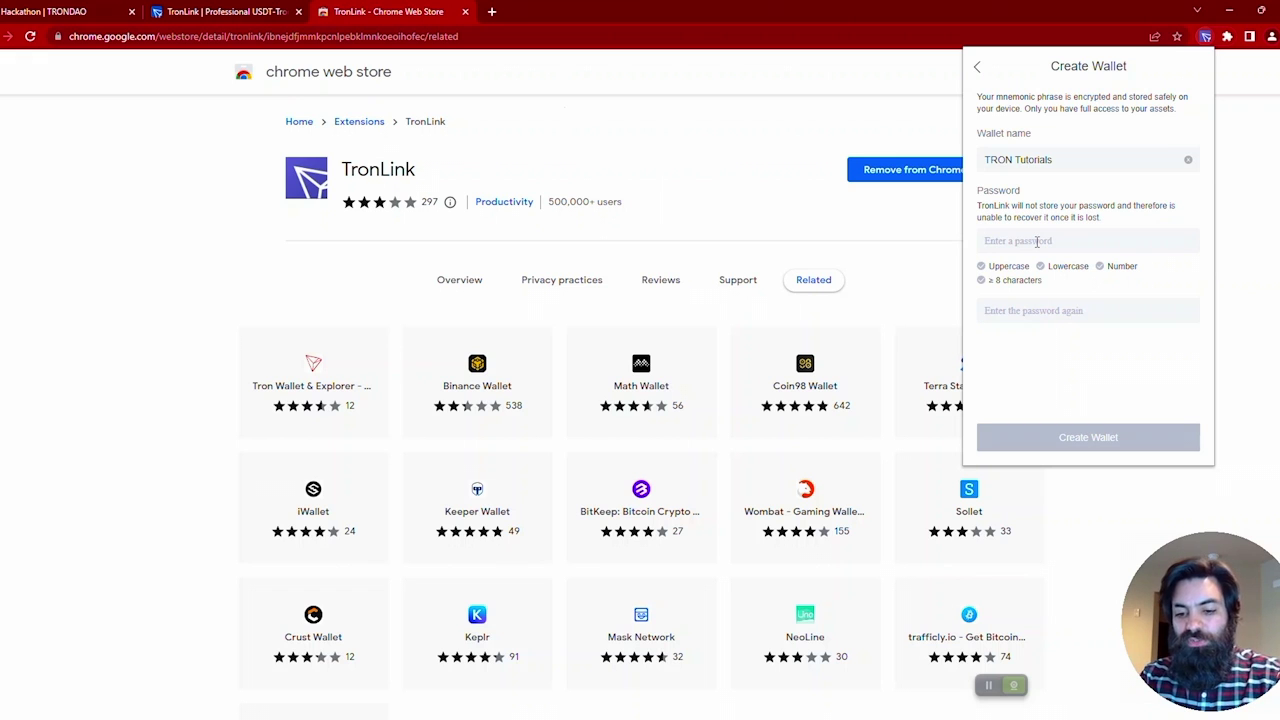
text(TRONTut)
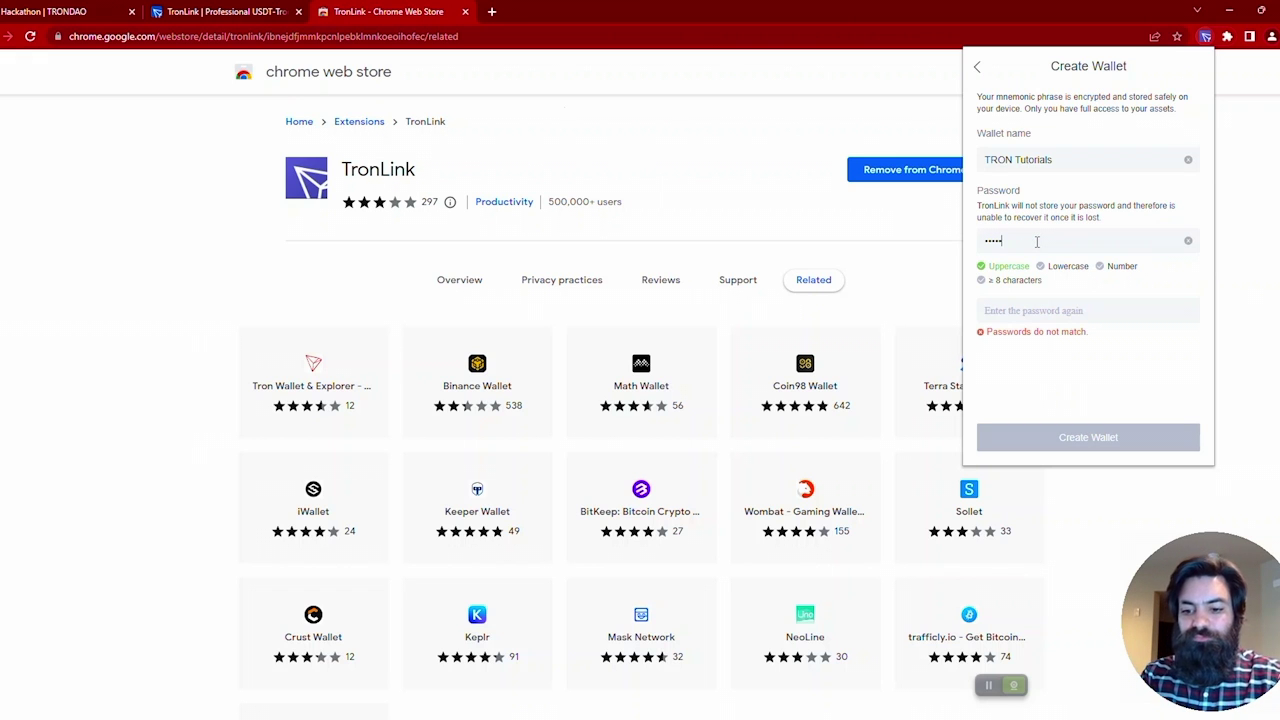
text(oria)
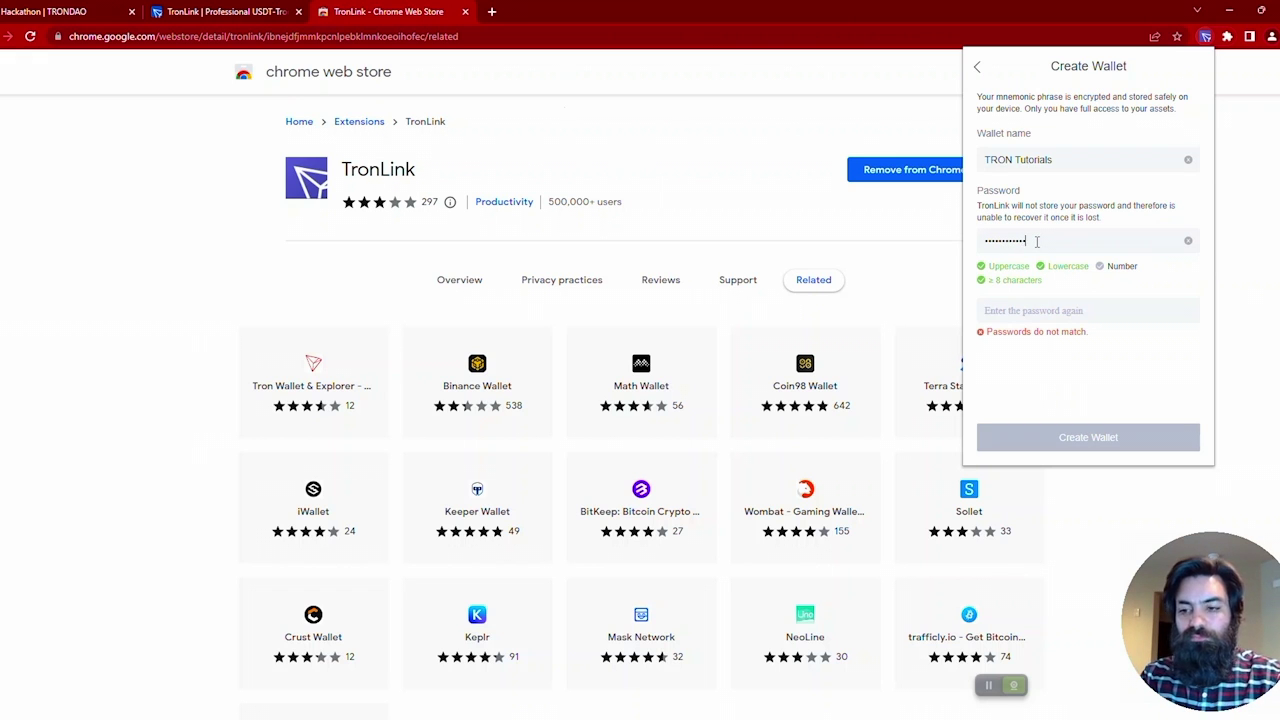
text(l1)
key(Tab)
text(T)
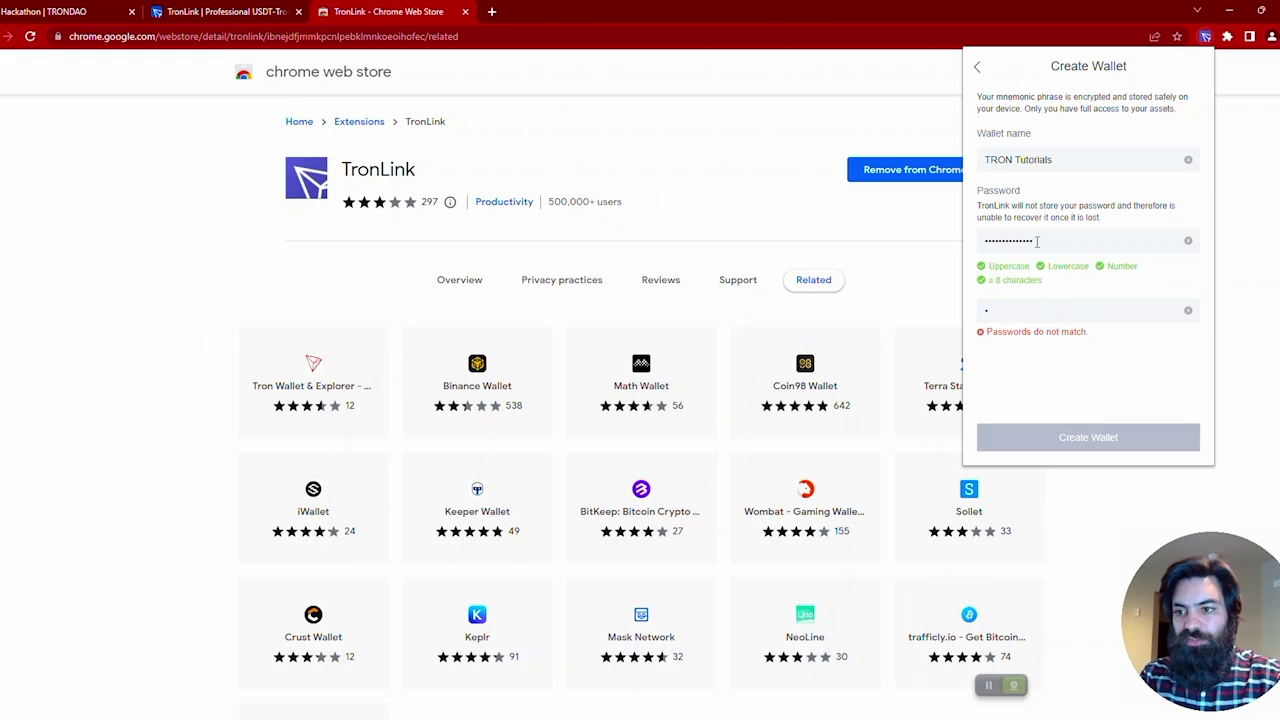
text(ronTutorials)
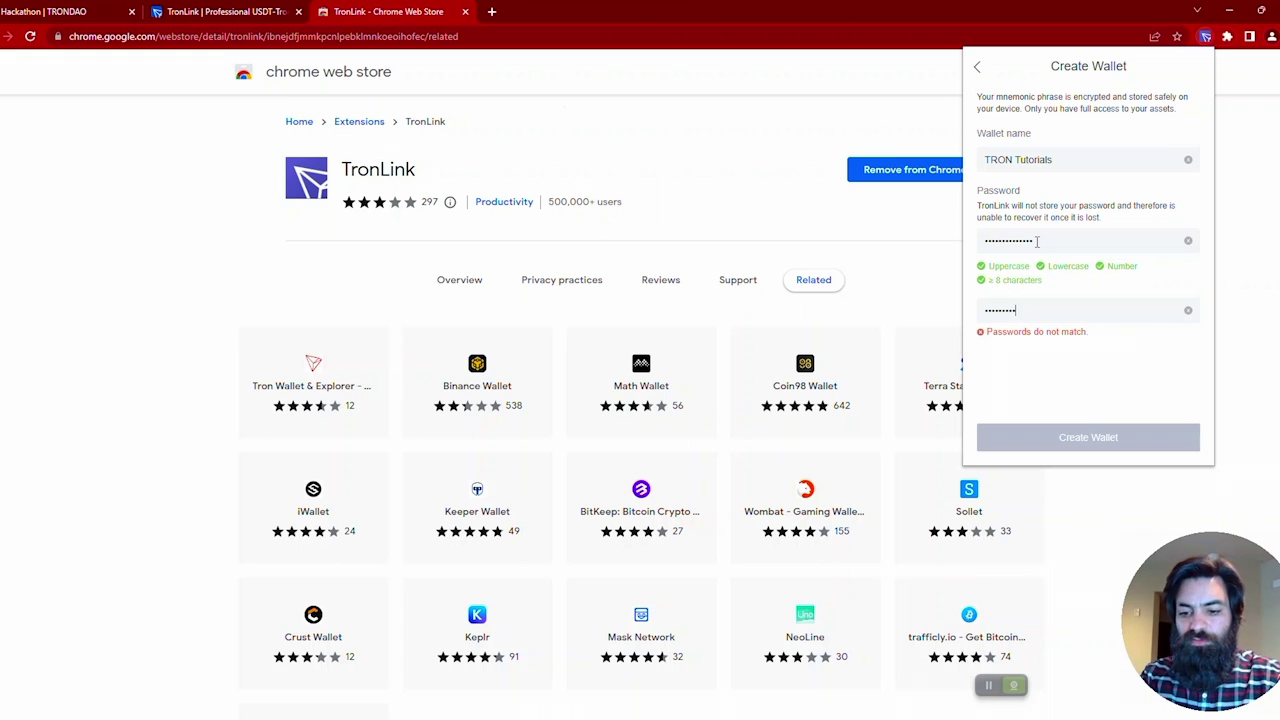
text(1)
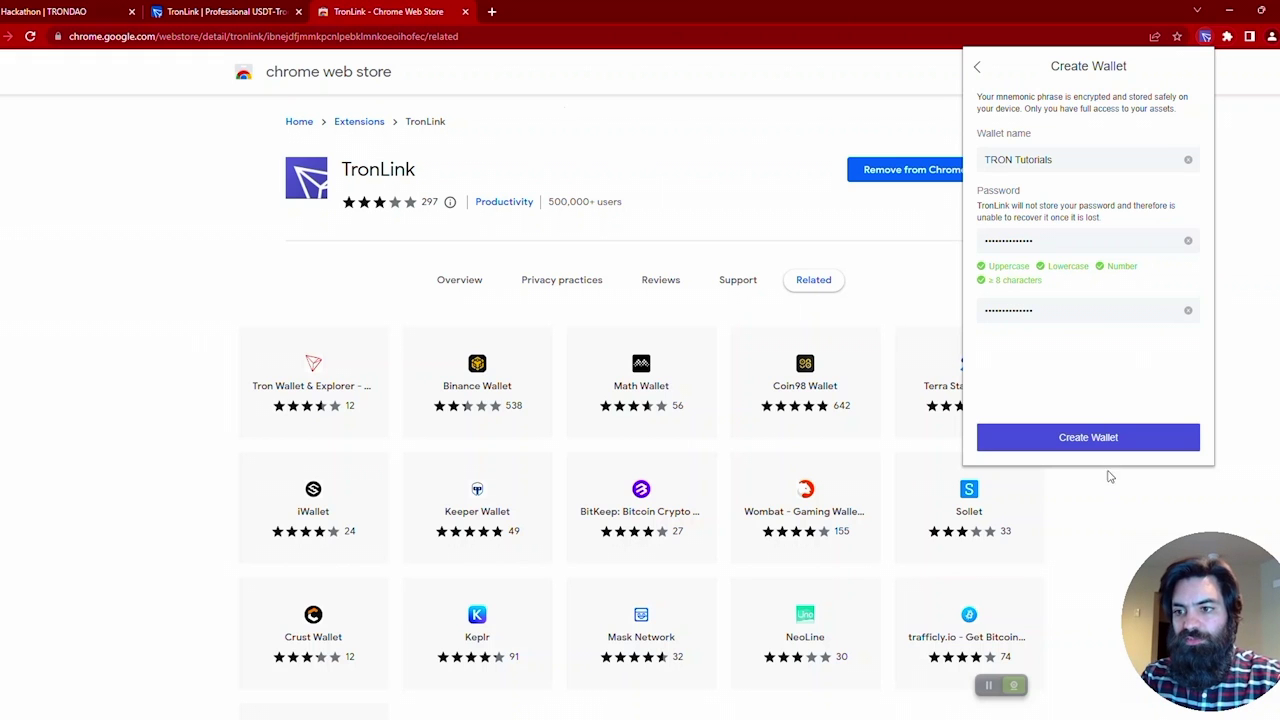
Step: Create the wallet, then start the backup by re-entering the wallet password
click(1088, 445)
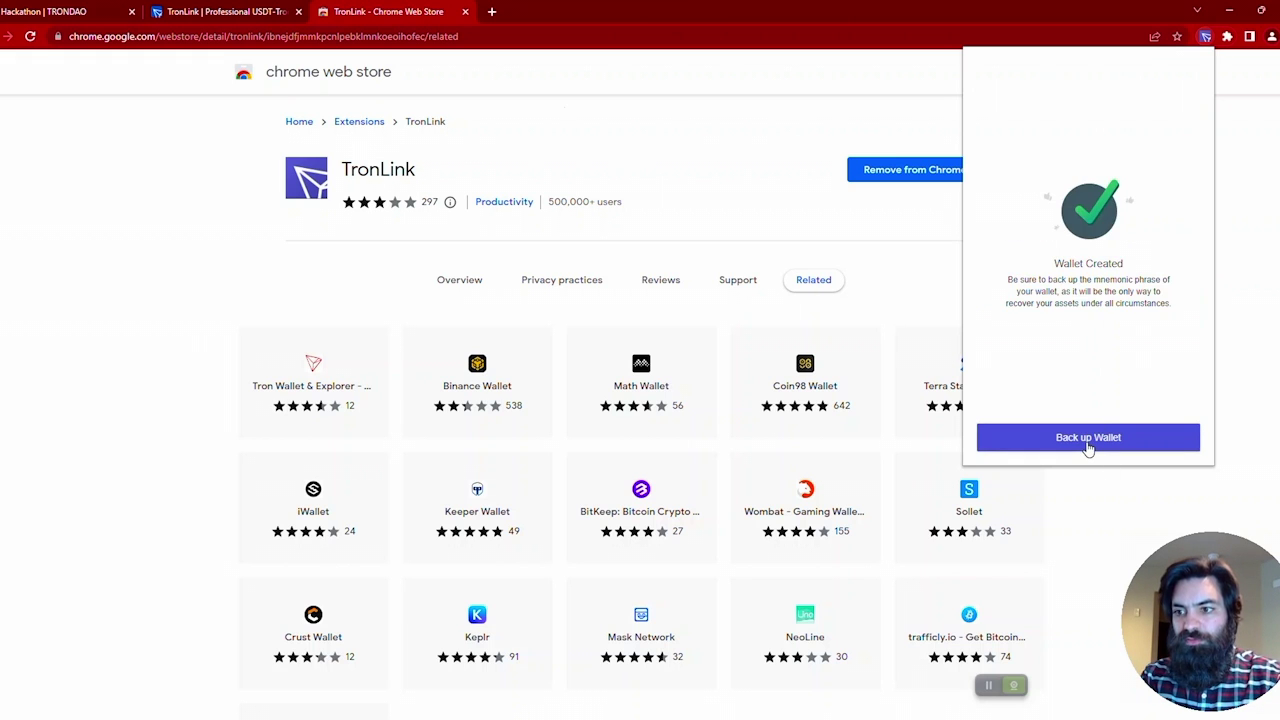
click(1088, 440)
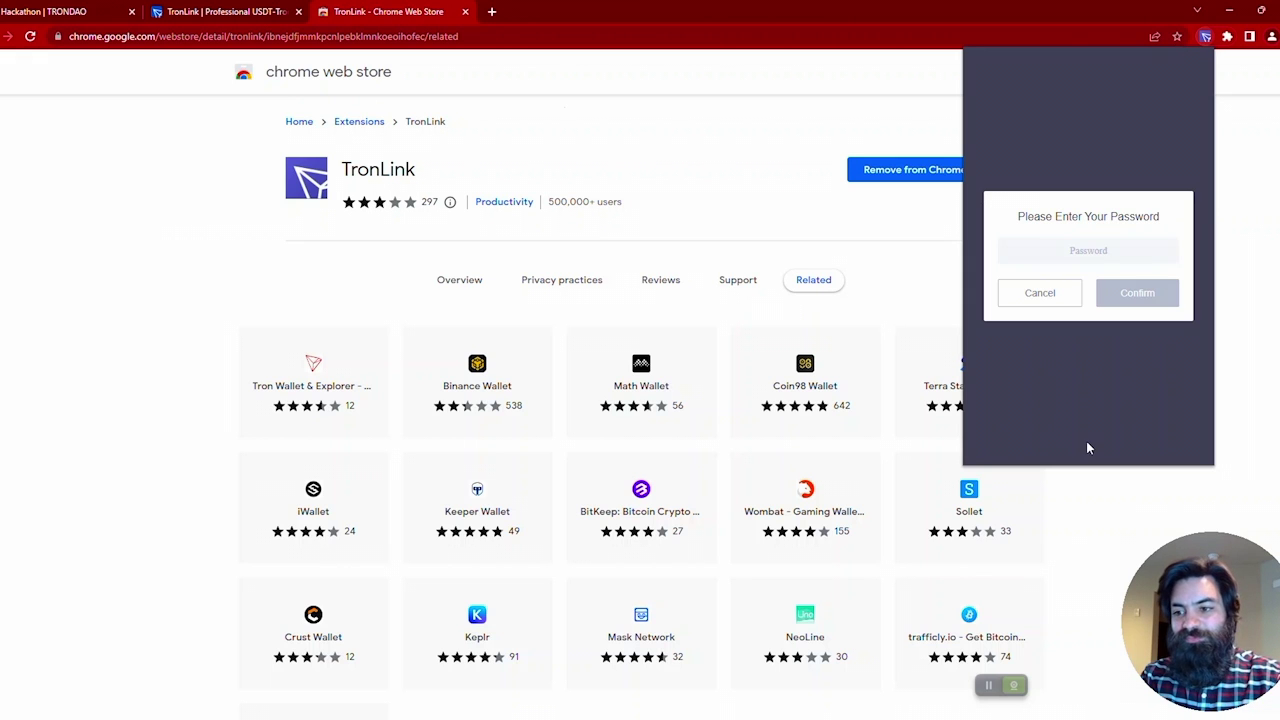
click(1083, 254)
text(•••••••••)
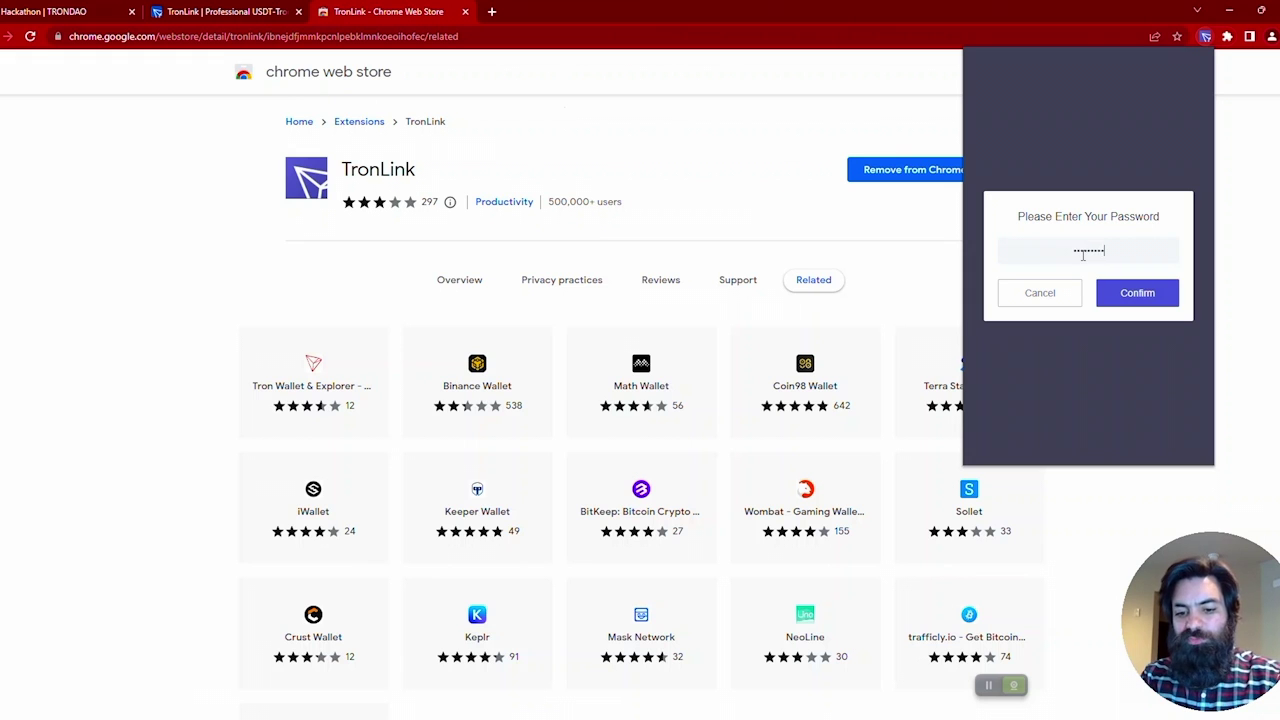
text(••••)
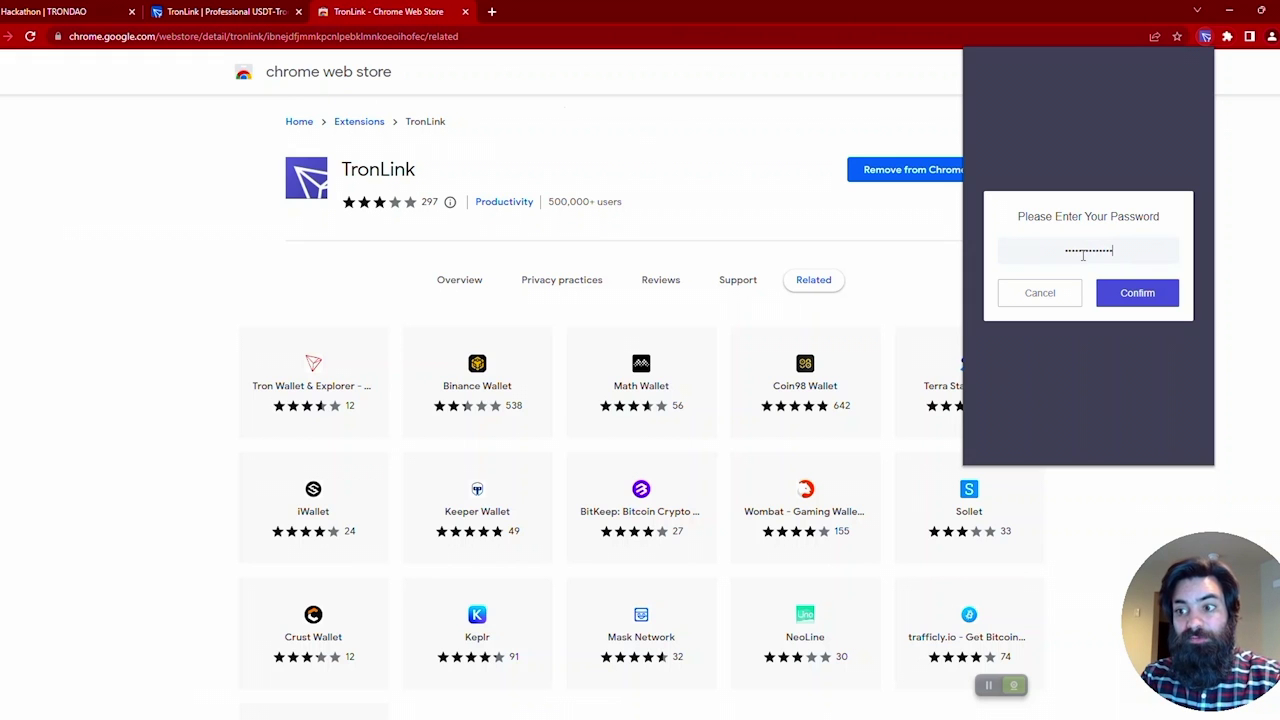
click(1139, 295)
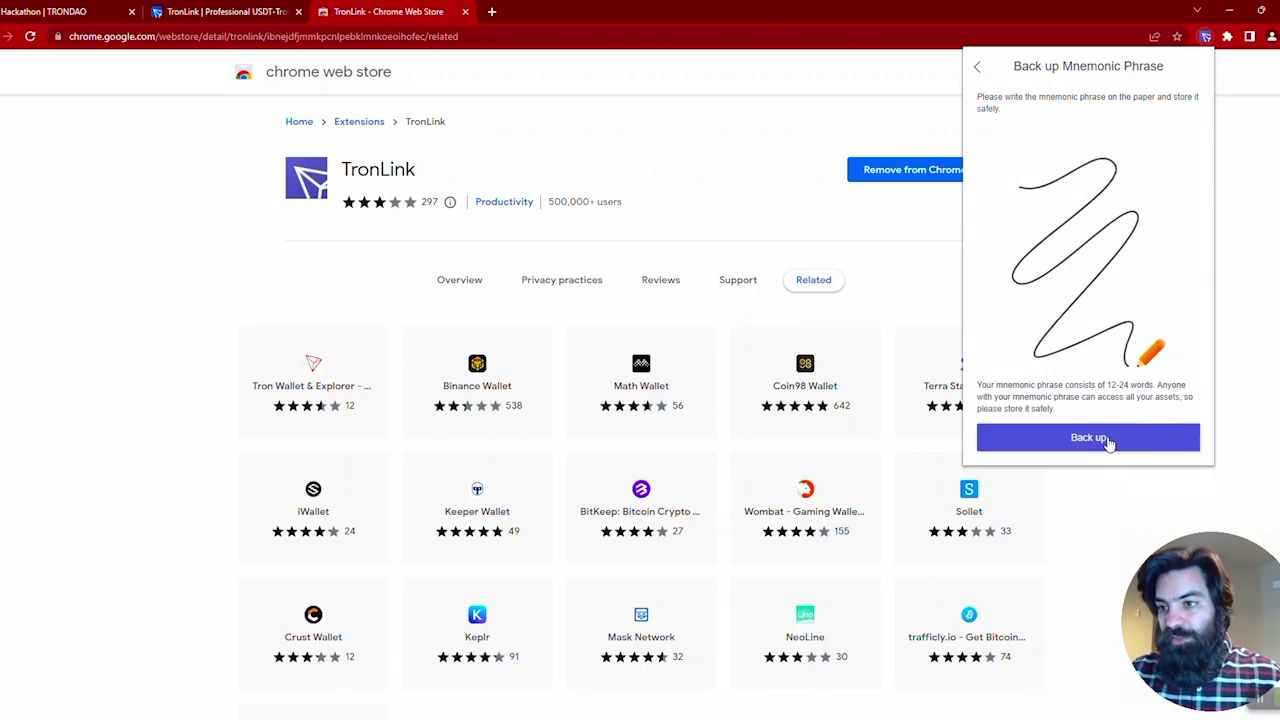
Step: Reveal the 12-word mnemonic phrase, note it down and mark it as backed up
click(1106, 440)
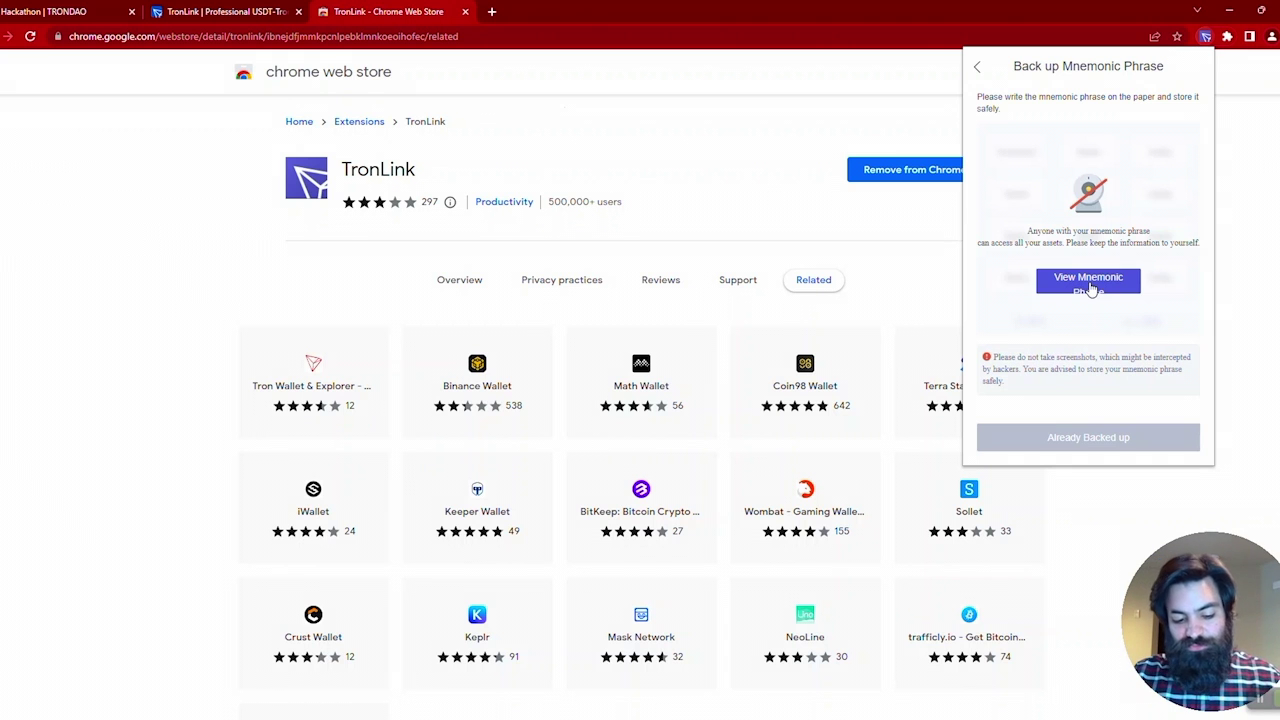
click(1092, 289)
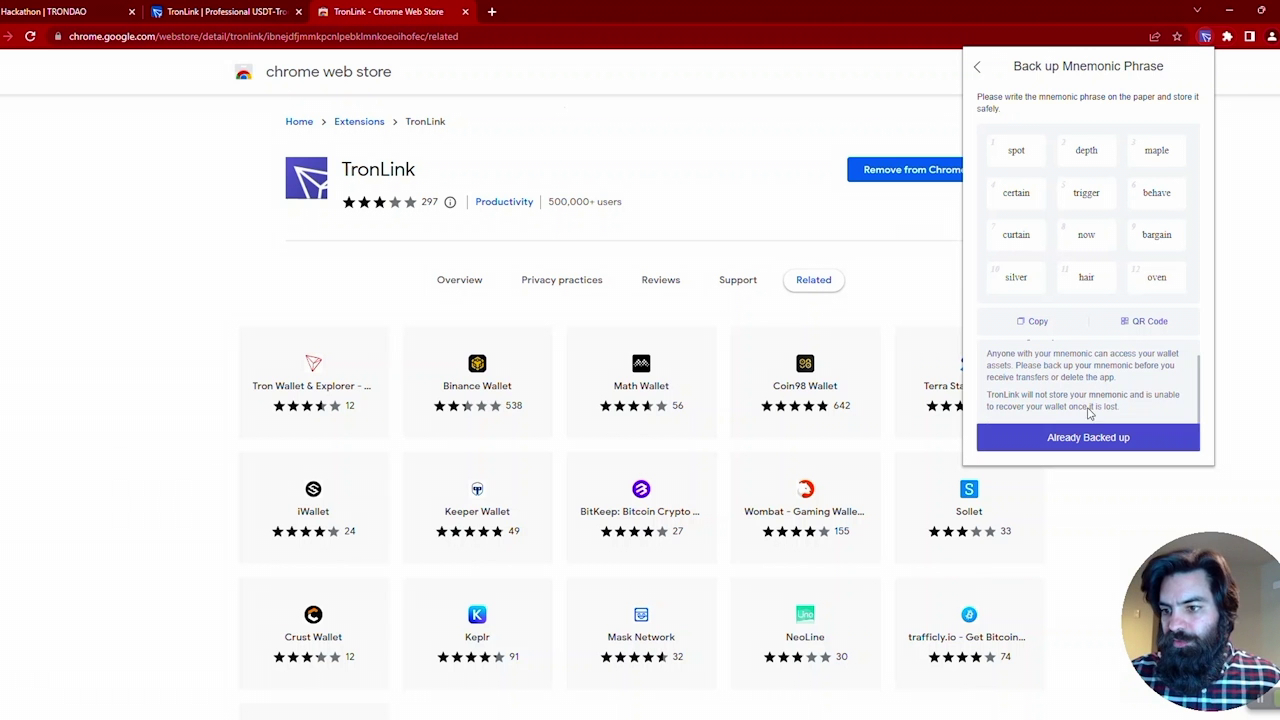
click(1093, 440)
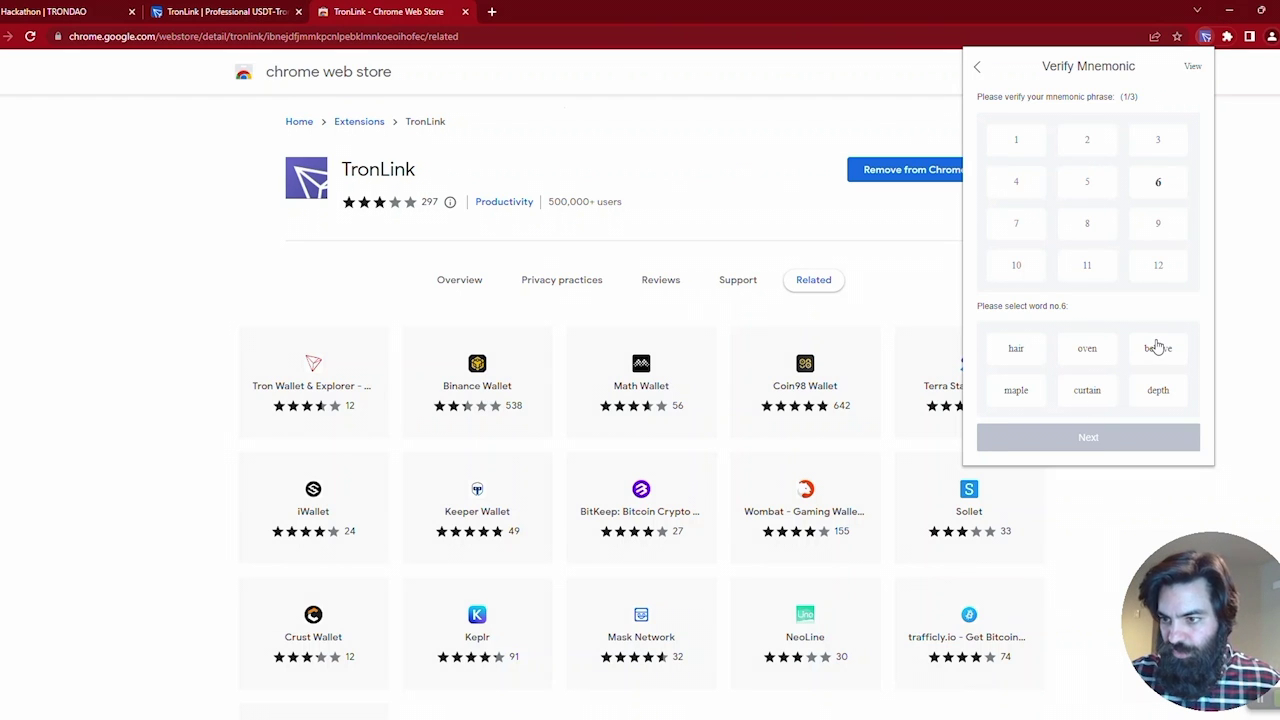
Step: Verify the mnemonic by picking words no. 6, 5 and 1, then dismiss the update notice
click(1157, 347)
click(1099, 437)
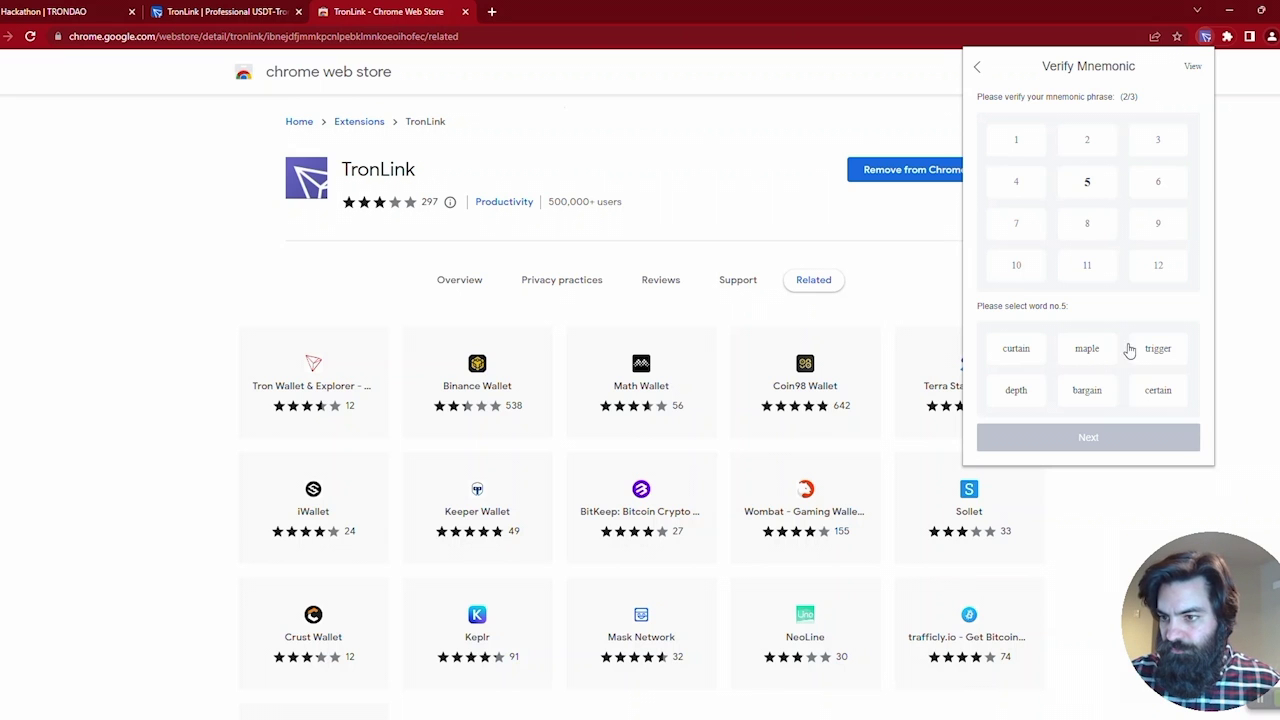
click(1142, 348)
click(1093, 437)
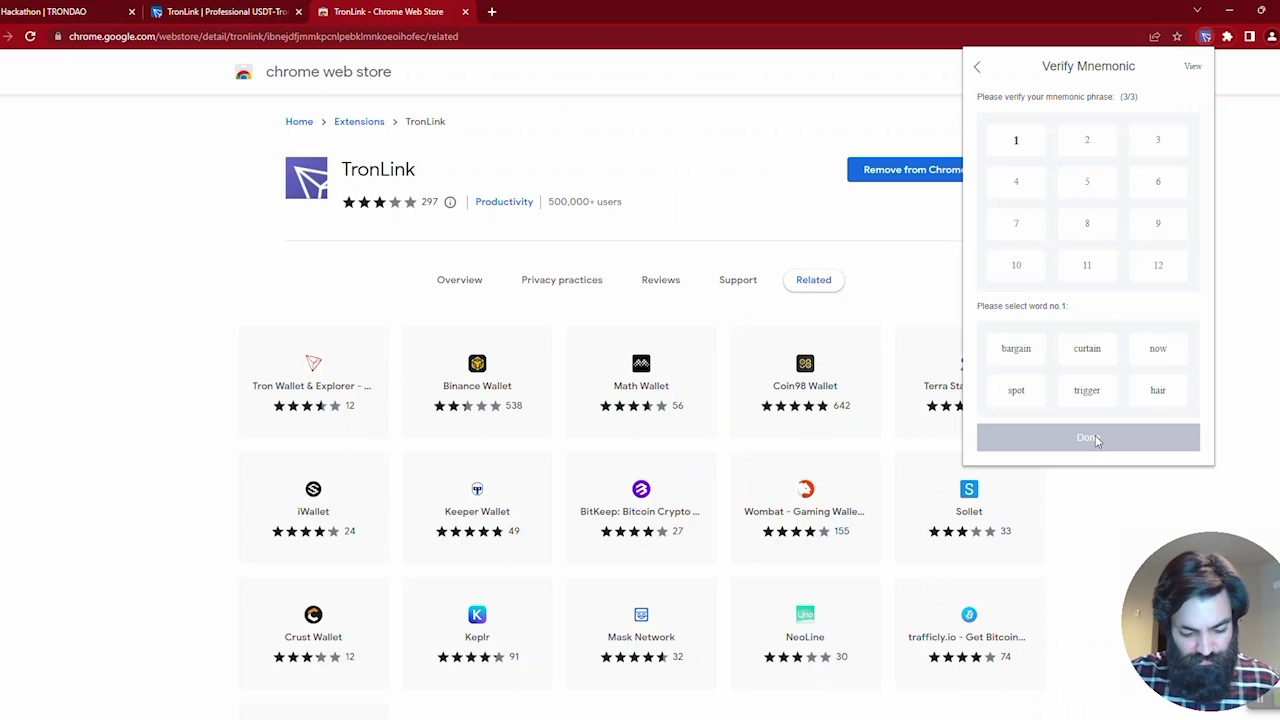
click(1035, 401)
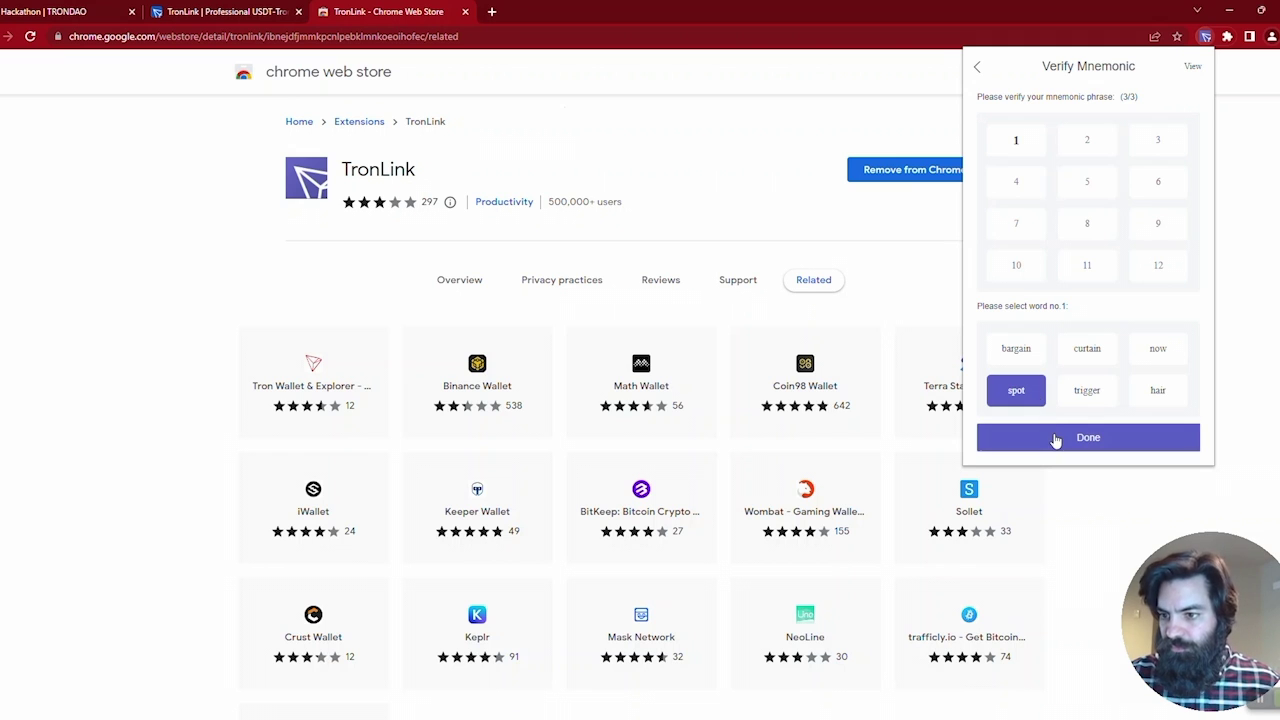
click(1055, 440)
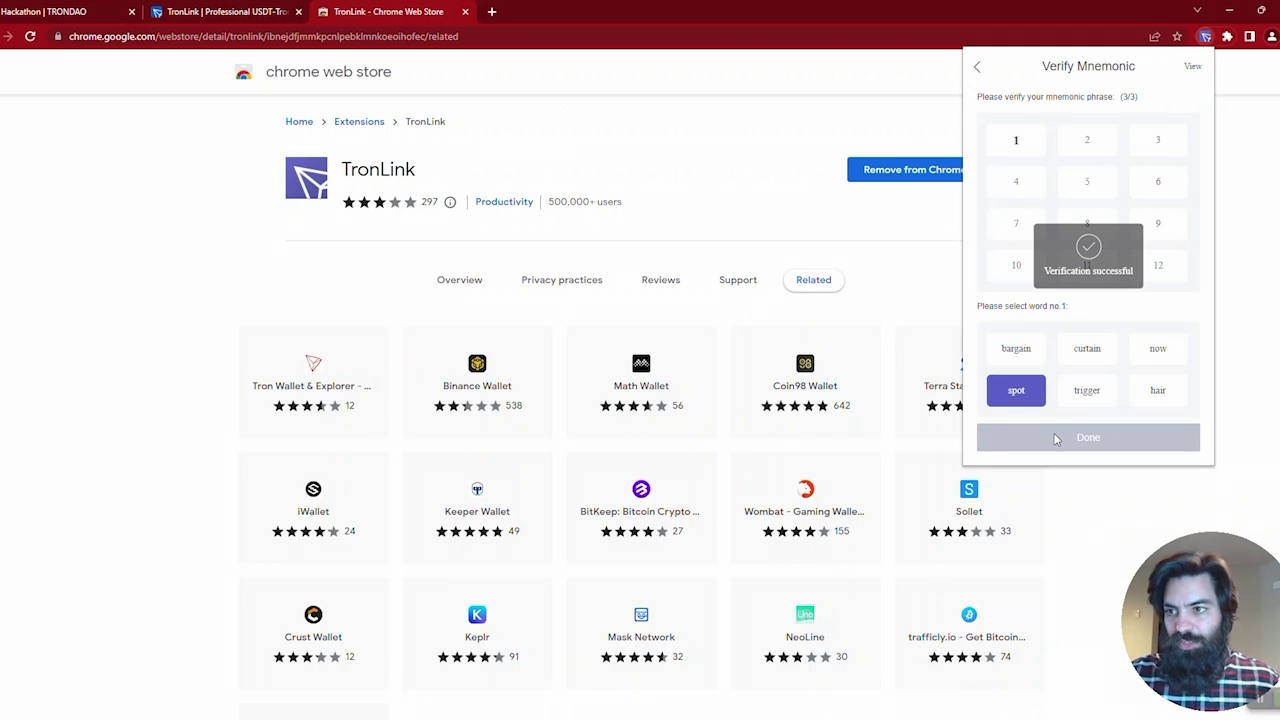
click(1088, 302)
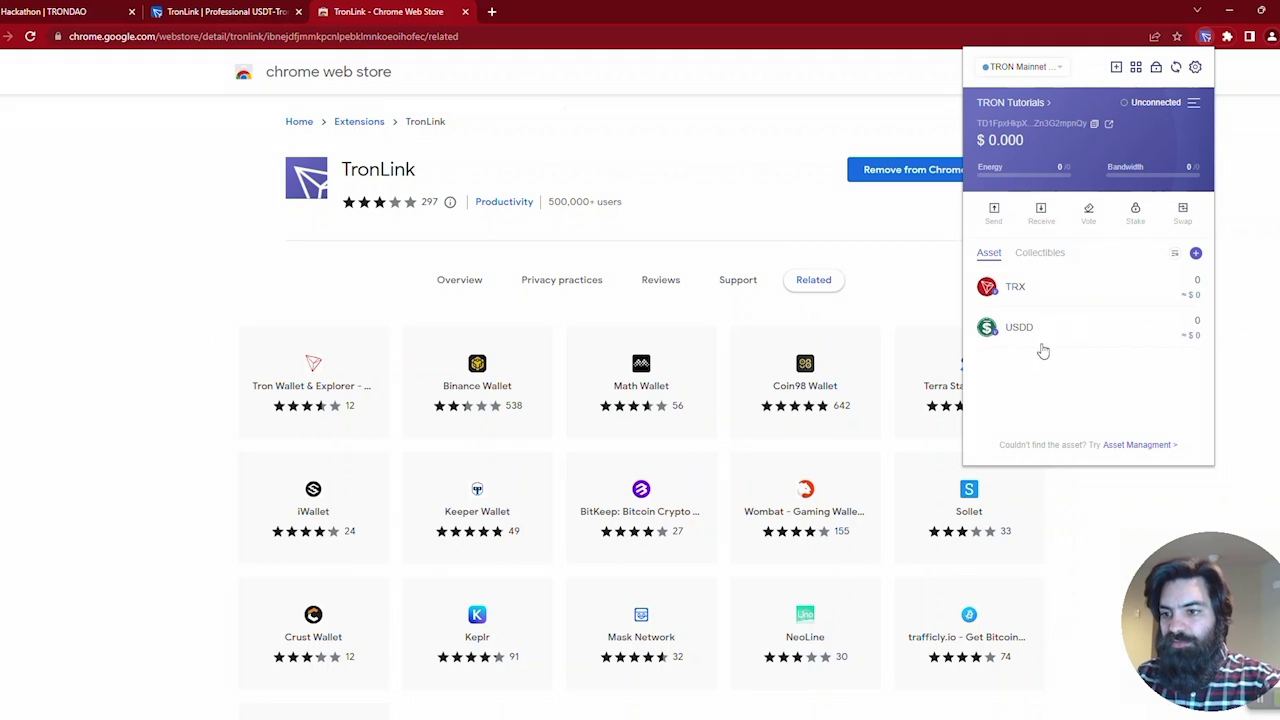
Step: View the wallet's receive QR code, then return and open TronLink's popular DApps list
click(1040, 212)
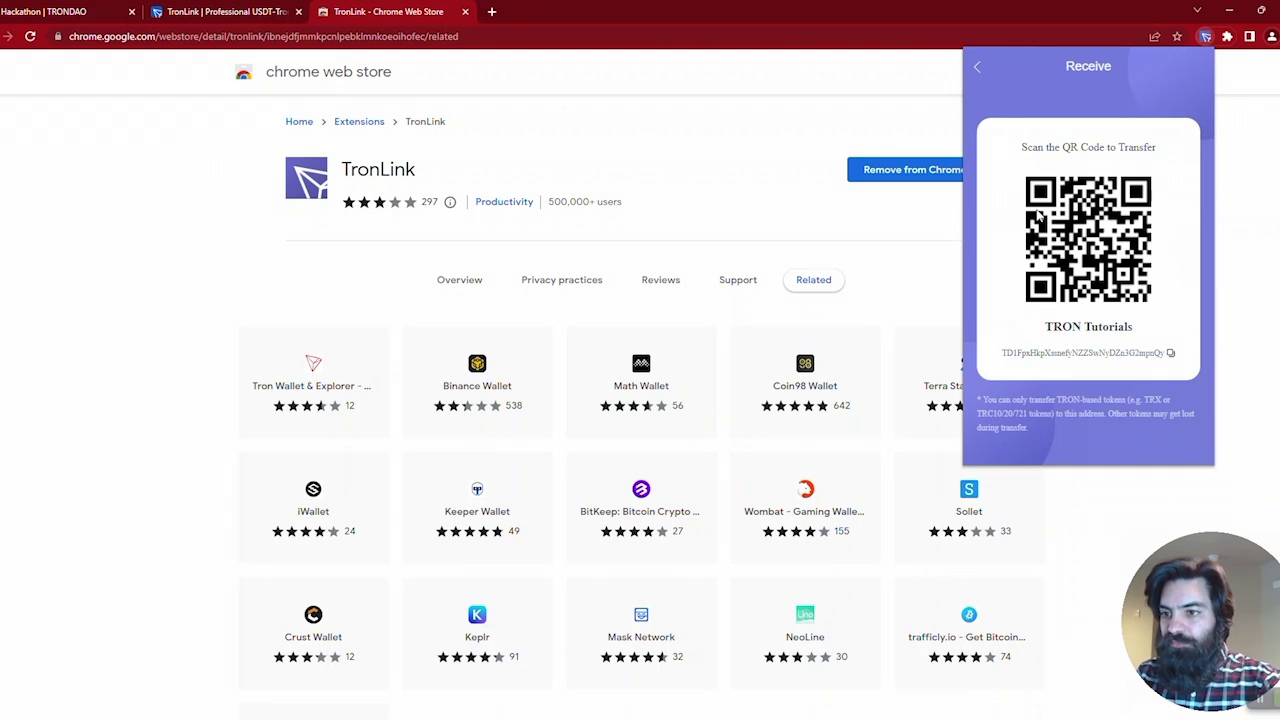
click(976, 70)
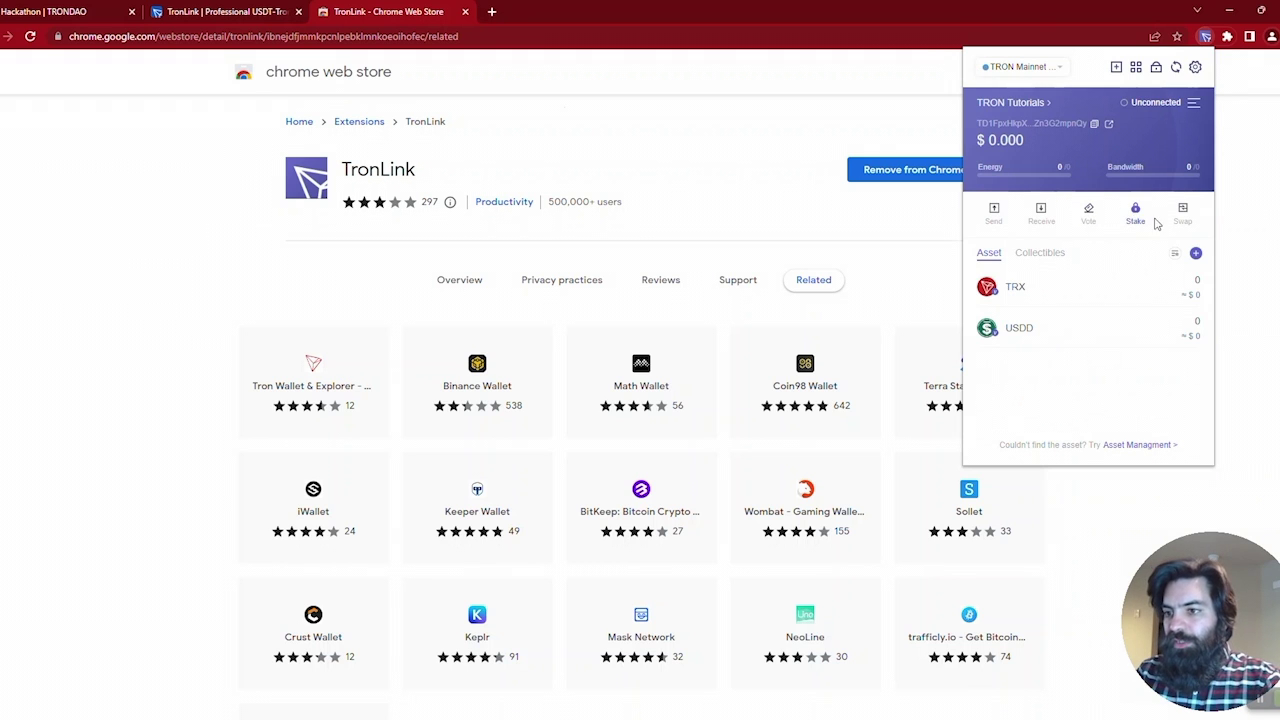
click(1138, 72)
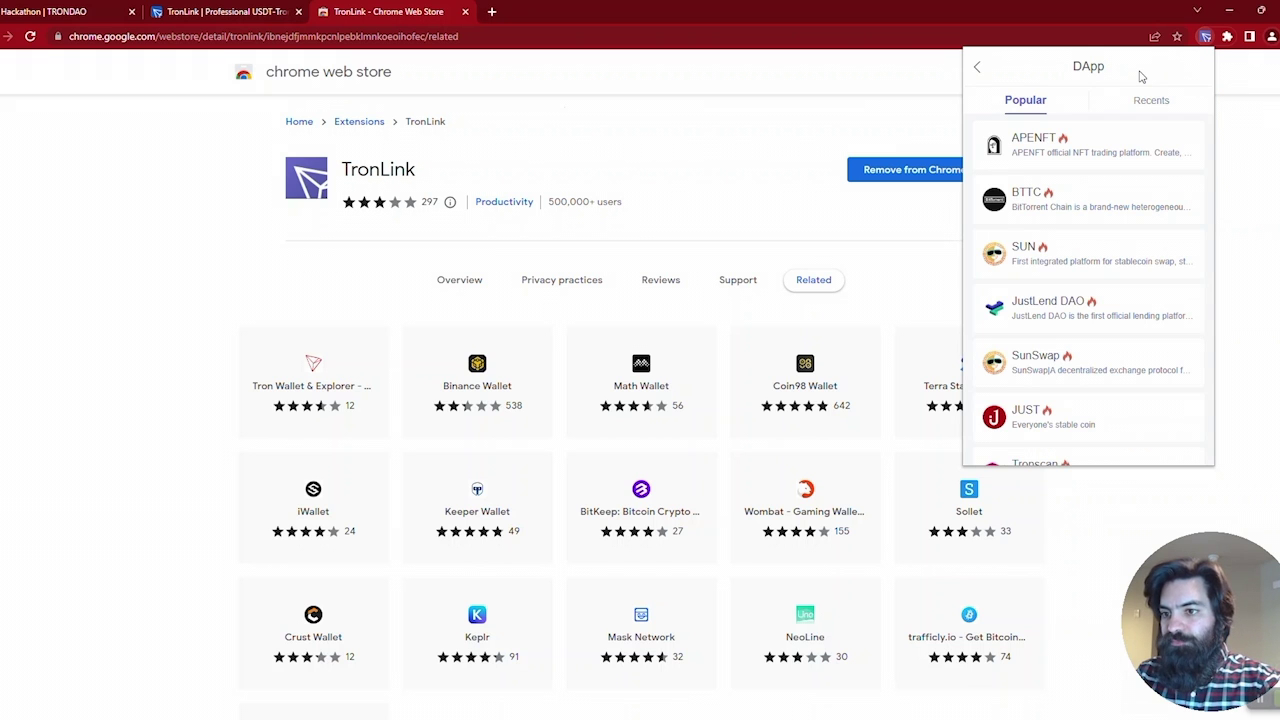
Step: Open SUN from the DApp list and connect the TronLink wallet to sun.io
click(1086, 262)
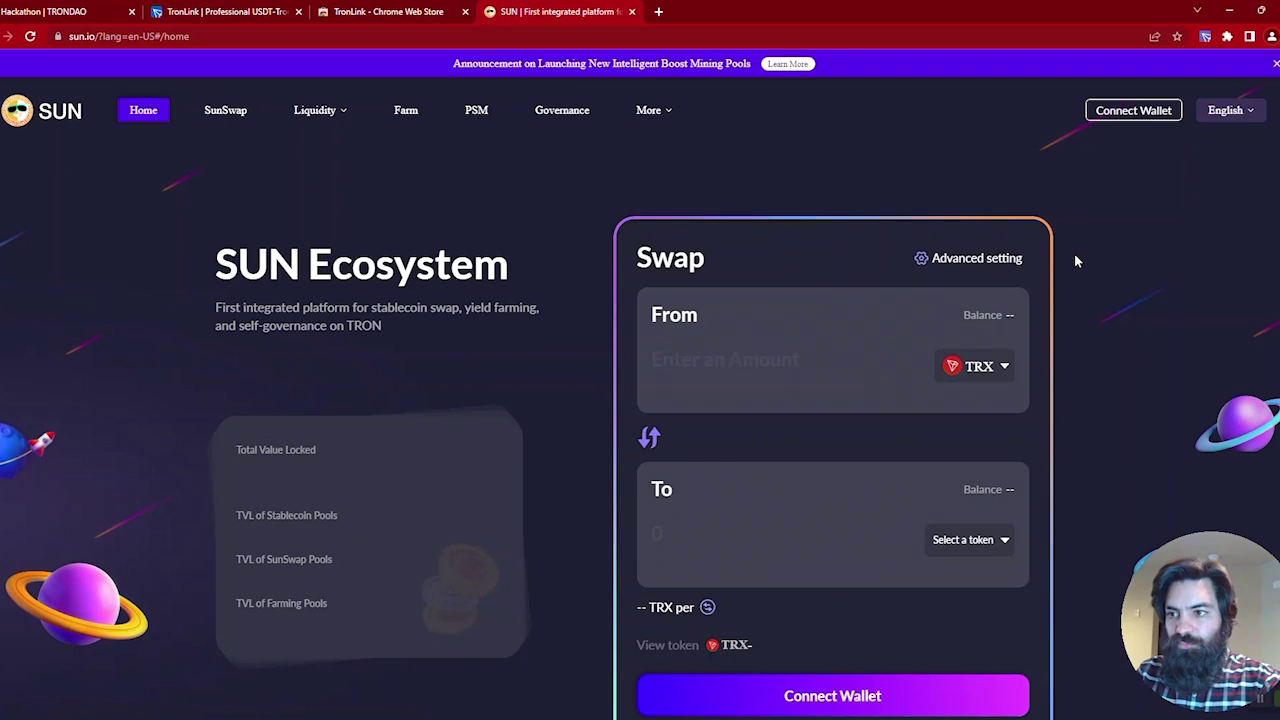
click(1127, 112)
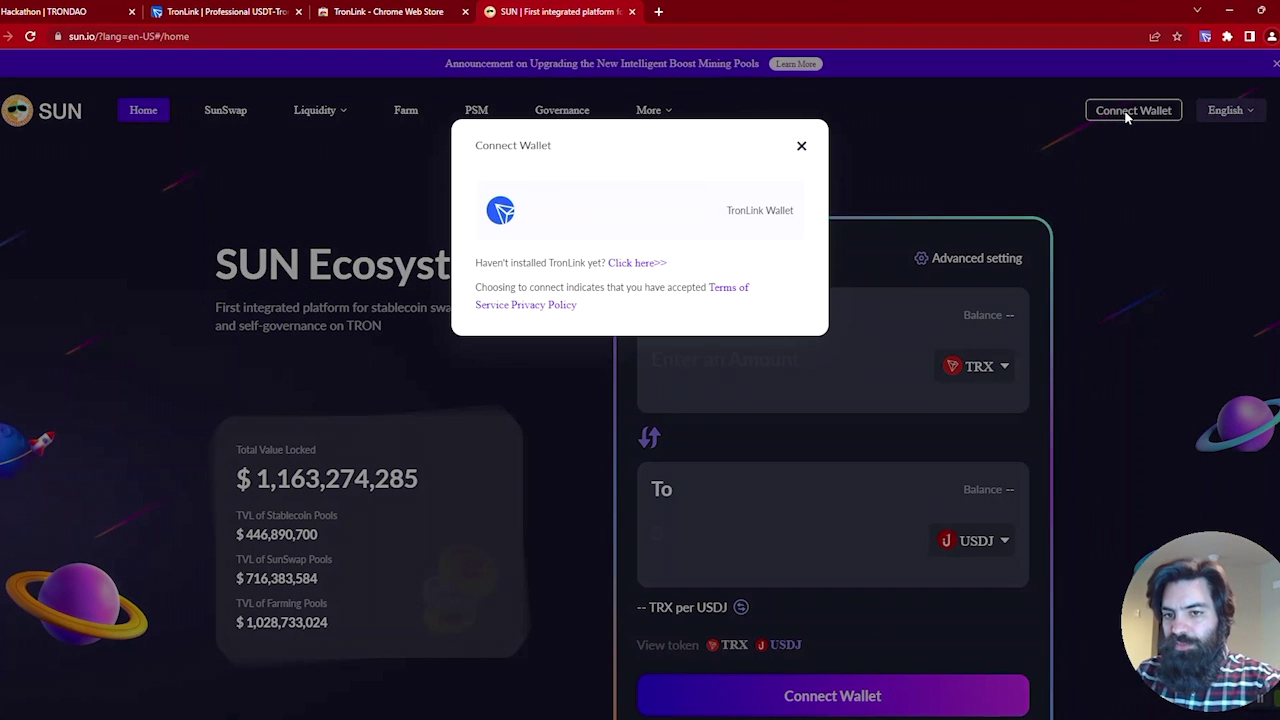
click(591, 222)
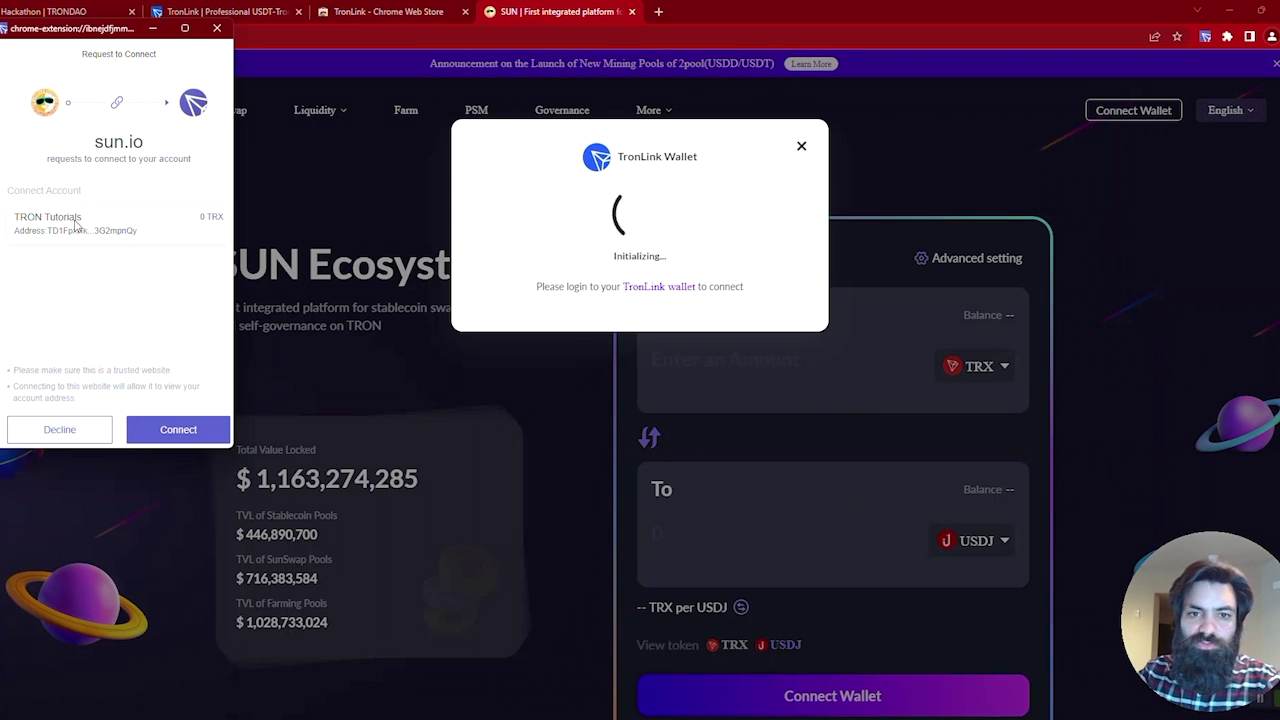
click(193, 428)
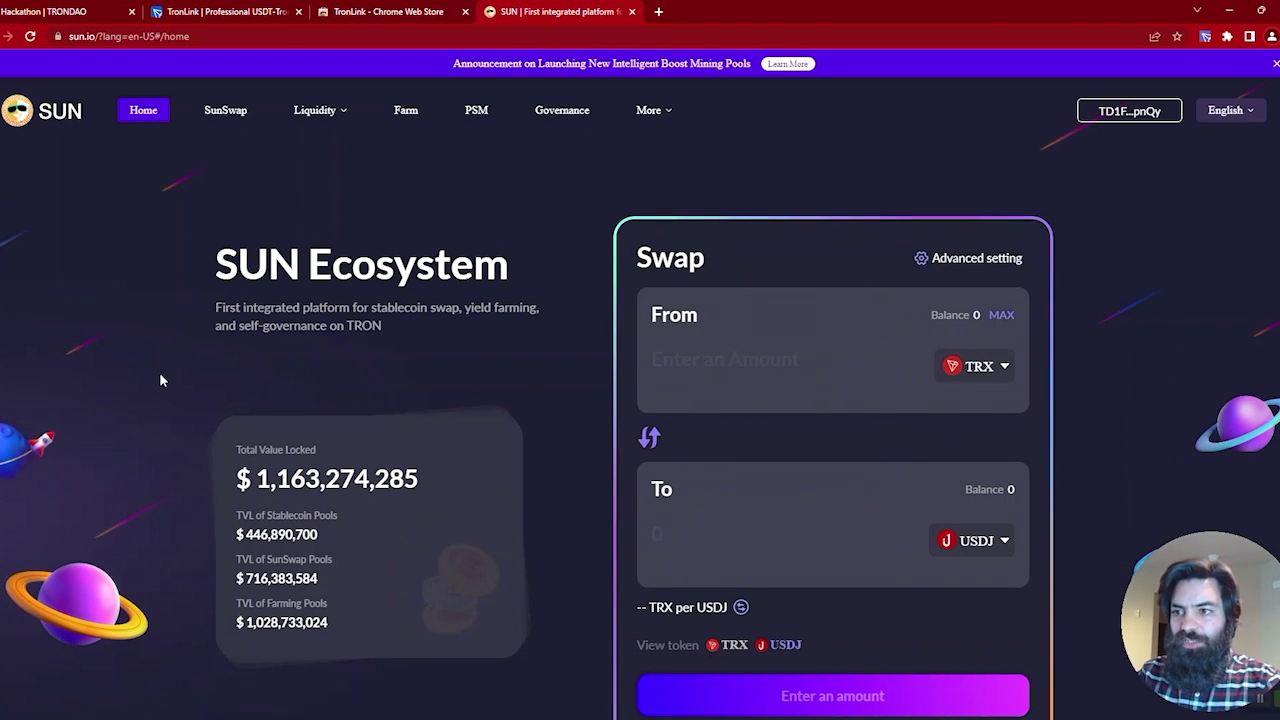